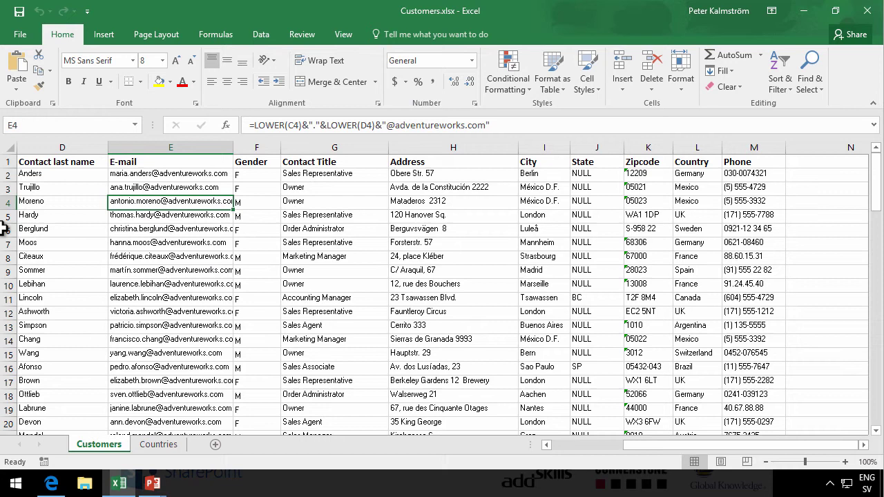
left_click(159, 445)
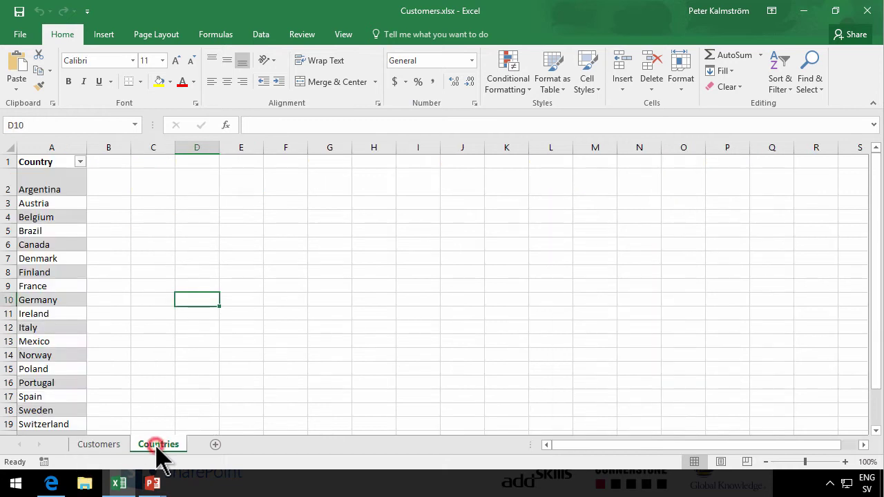
left_click(109, 446)
left_click(138, 261)
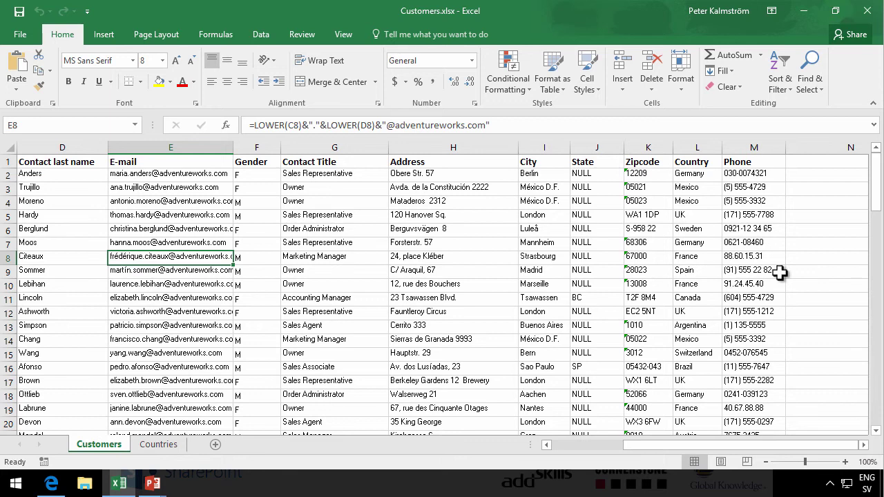
left_click(836, 263)
left_click(718, 269)
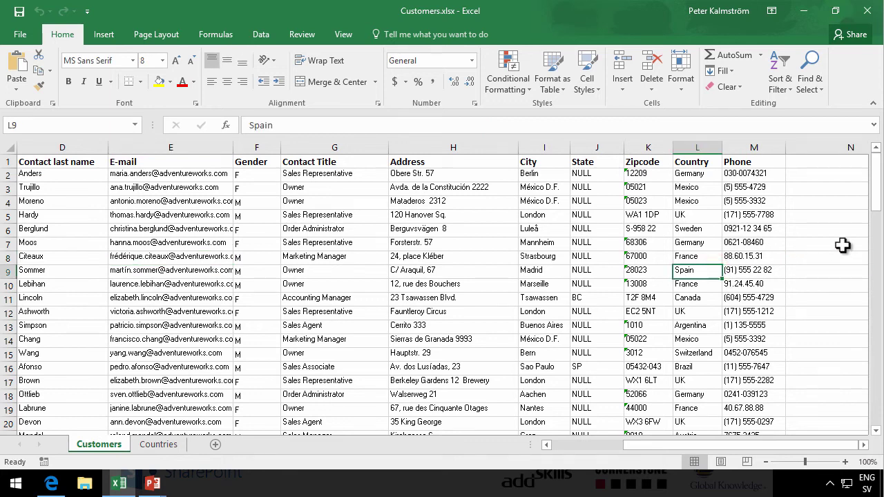
left_click(841, 245)
left_click(713, 256)
left_click(817, 255)
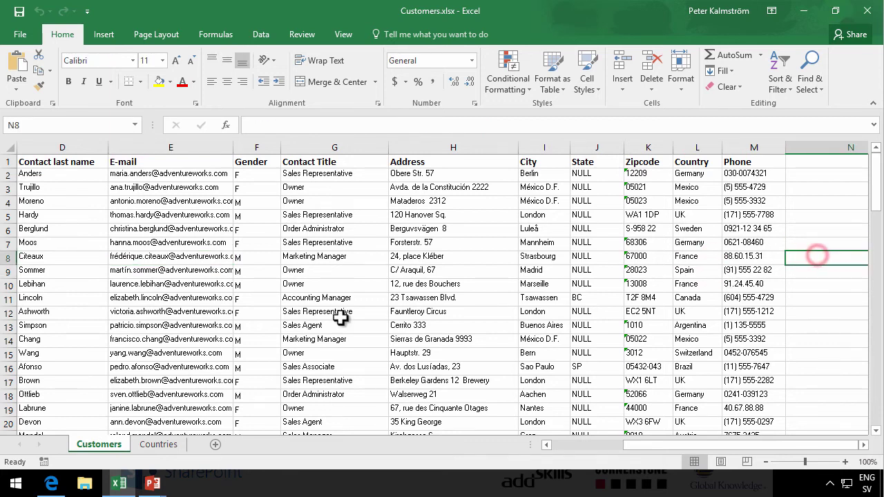
left_click(163, 445)
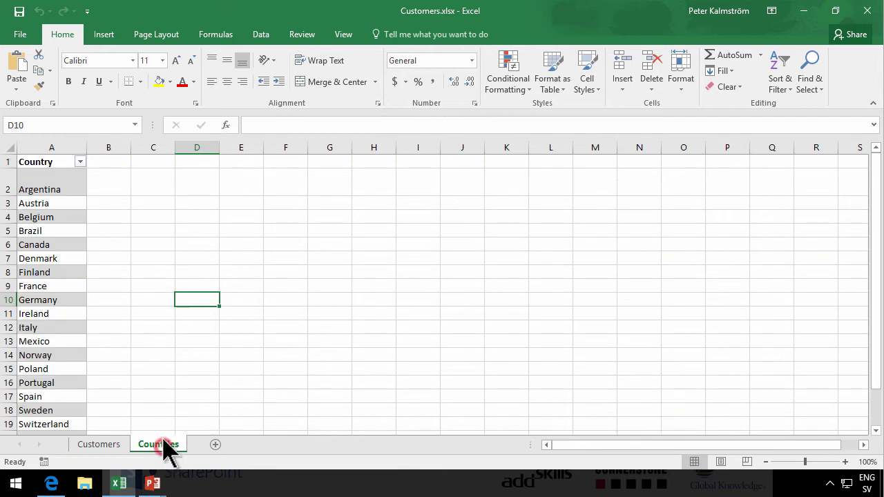
left_click(24, 297)
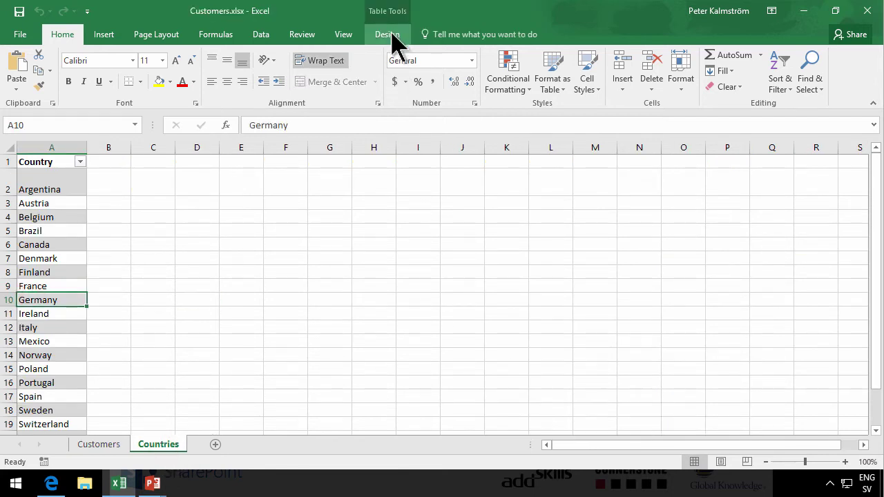
left_click(183, 293)
left_click(33, 286)
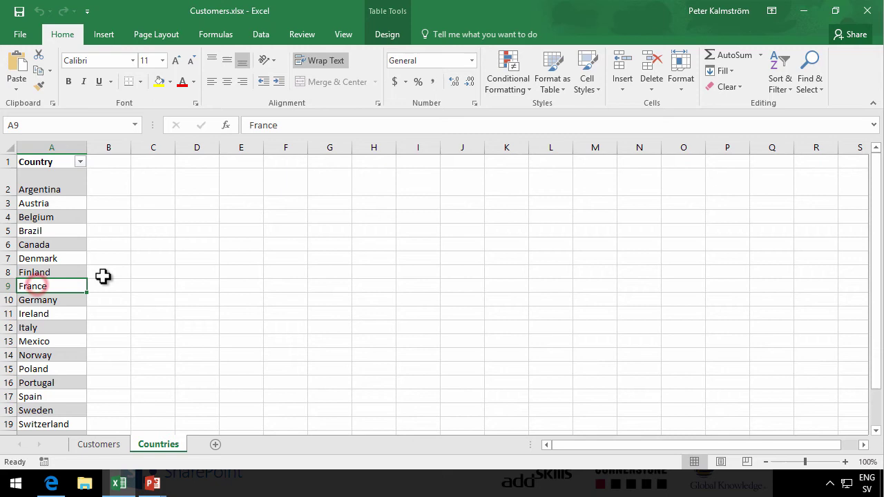
left_click(285, 300)
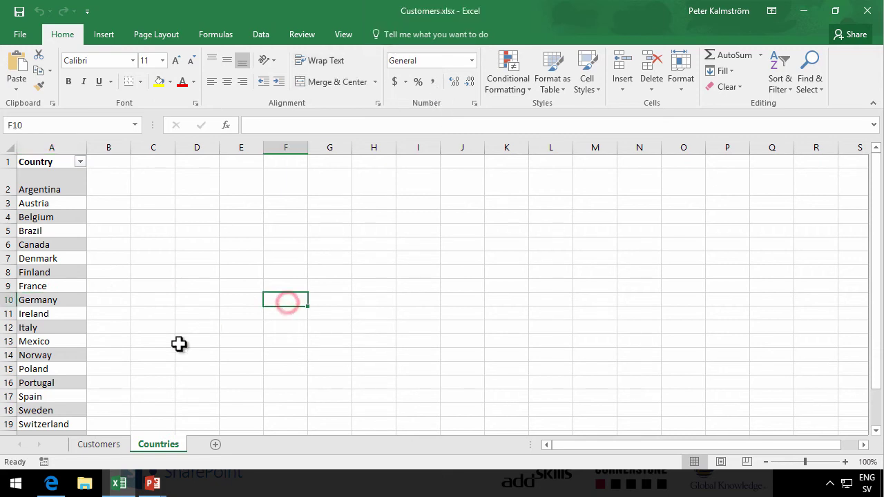
left_click(63, 288)
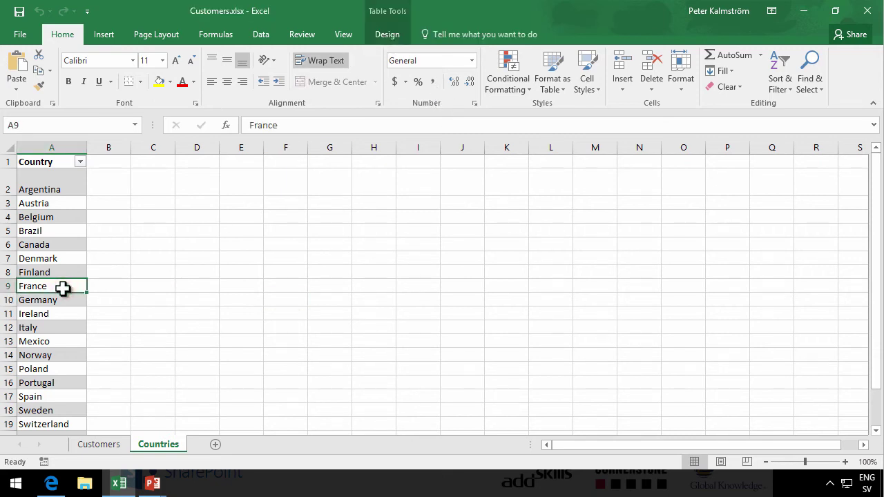
left_click(77, 445)
left_click(99, 322)
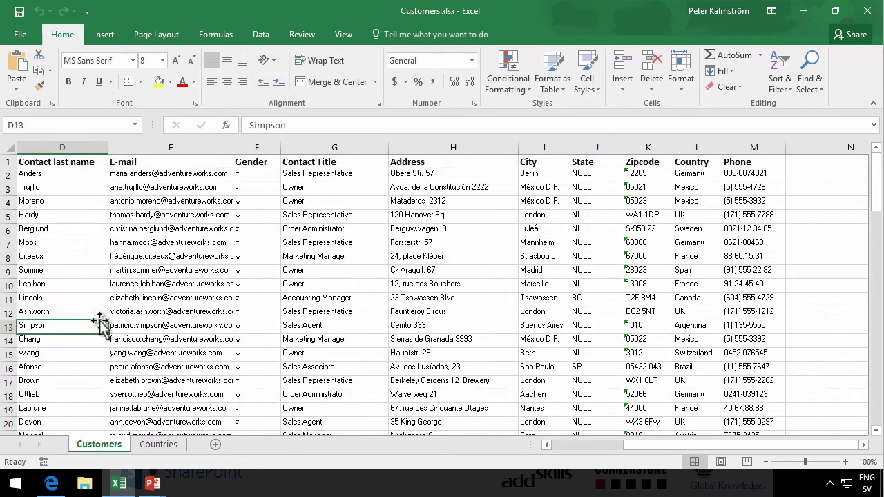
Format the customer data as a table with a light blue banded style
left_click(553, 95)
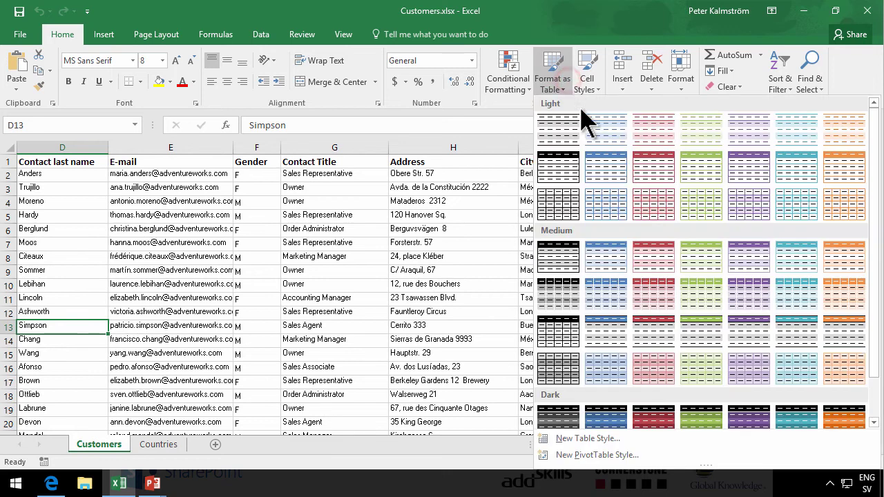
left_click(610, 165)
left_click(442, 265)
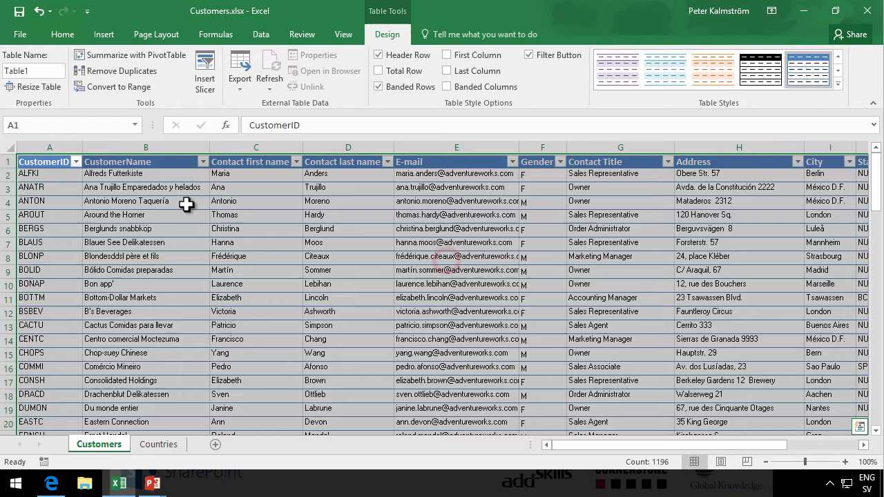
left_click(170, 247)
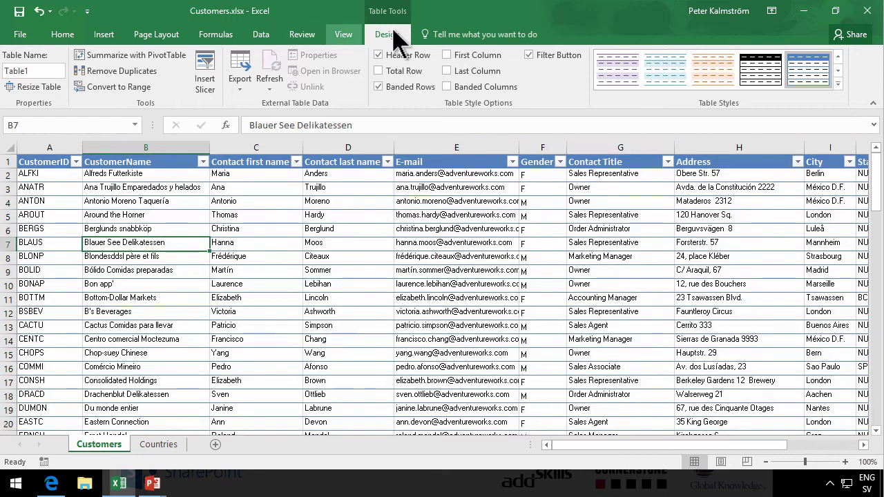
Glance at the Countries sheet, then start Export Table to SharePoint List for the customer table
left_click(157, 439)
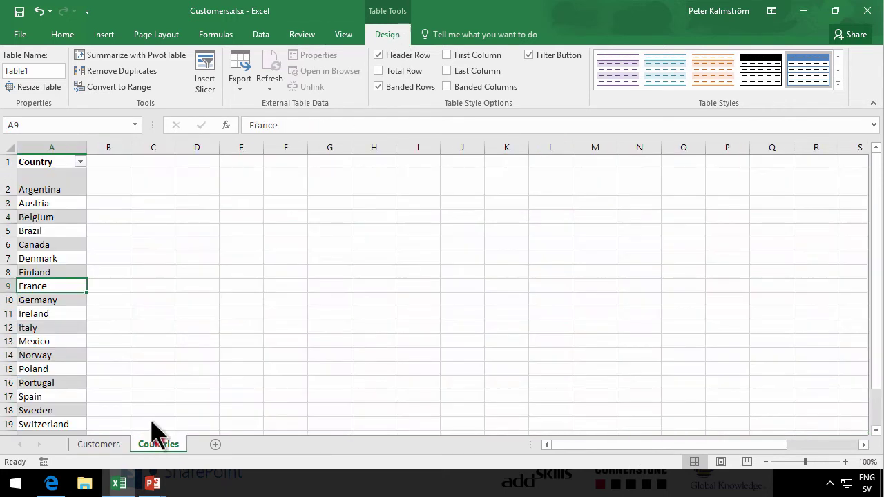
left_click(69, 298)
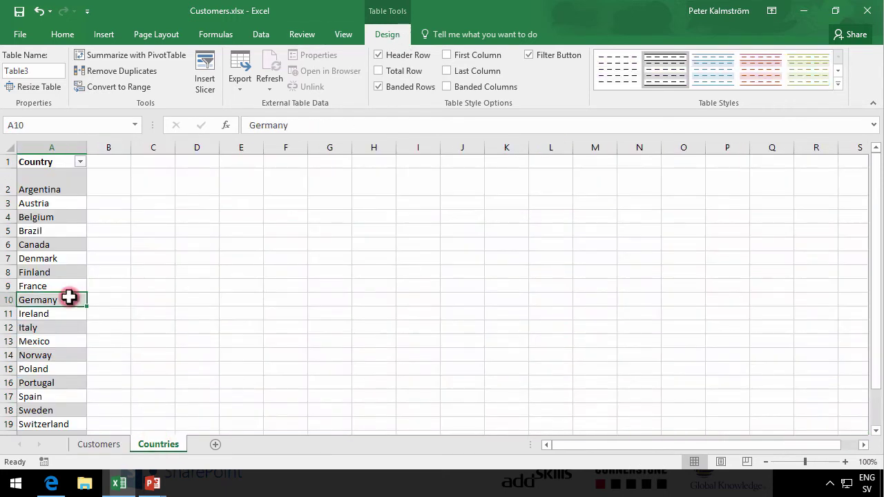
left_click(99, 445)
left_click(100, 270)
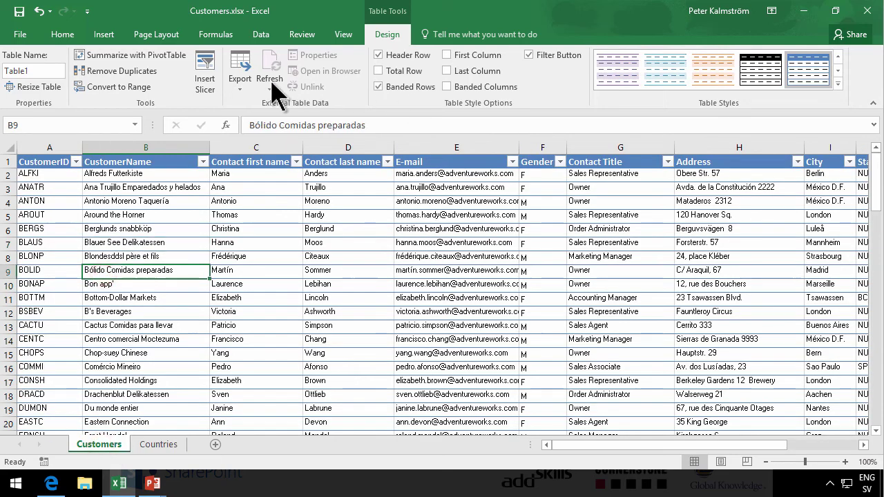
left_click(240, 73)
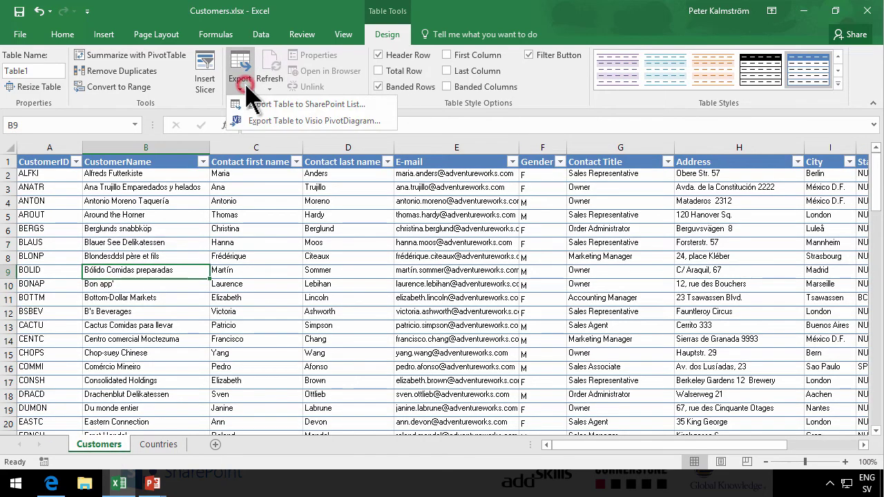
left_click(278, 104)
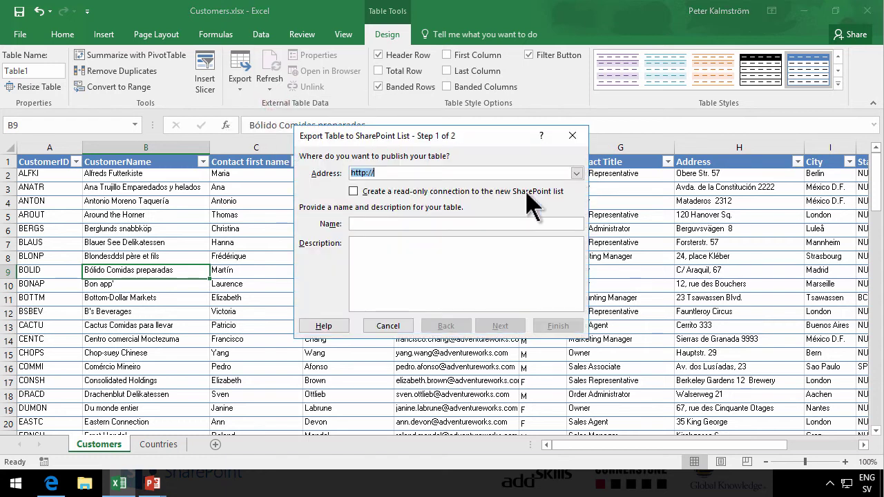
Copy the link of the Demo Intranet SharePoint site from the browser
left_click(53, 485)
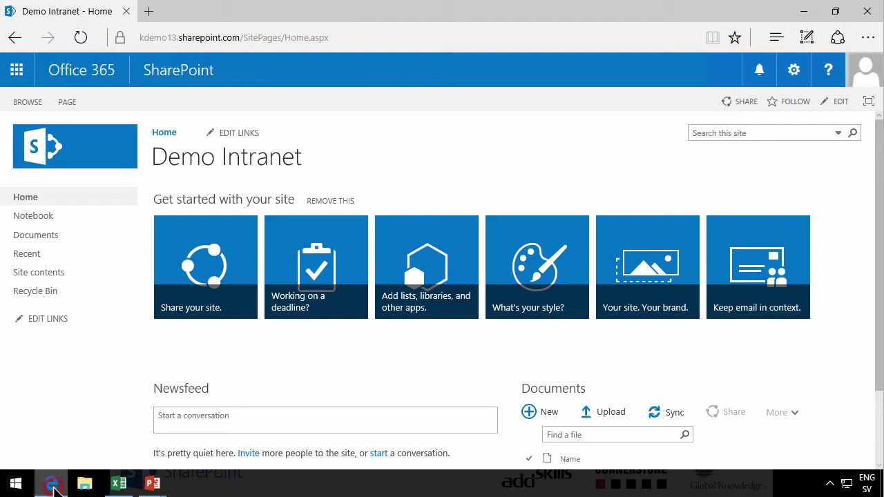
right_click(67, 143)
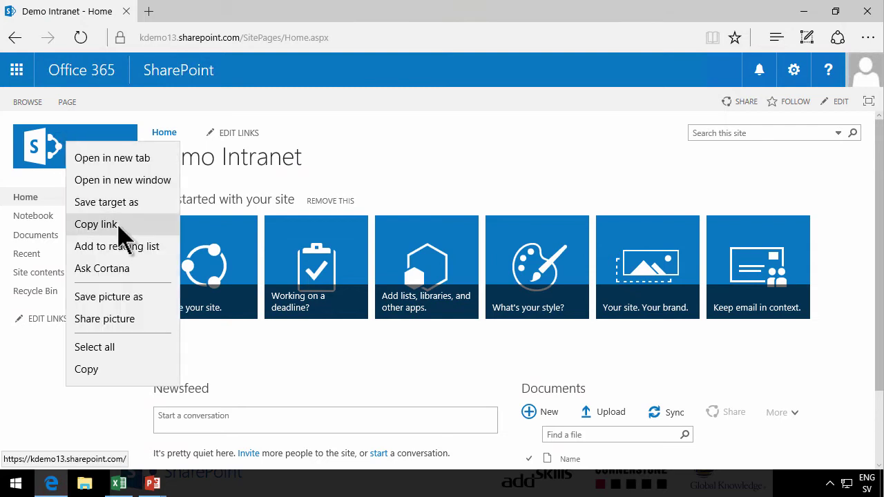
left_click(119, 227)
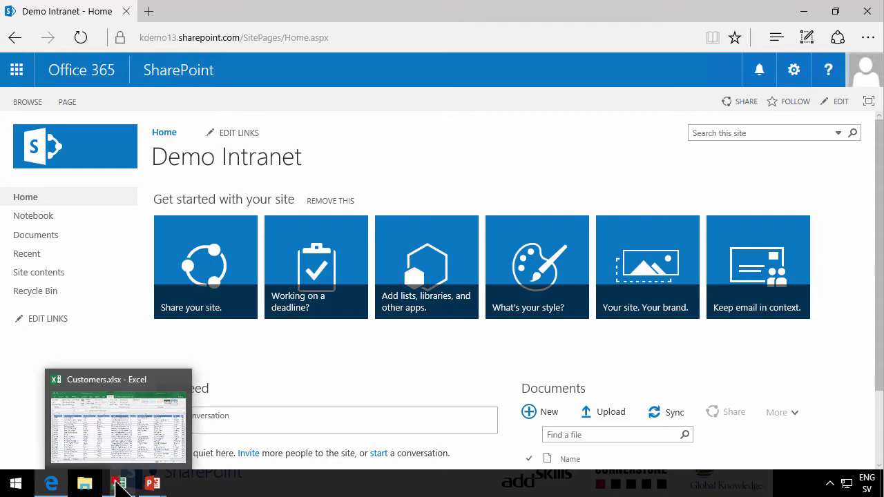
Publish the customer table to the pasted site URL as read-only-linked list 'Customers'
left_click(119, 483)
right_click(407, 173)
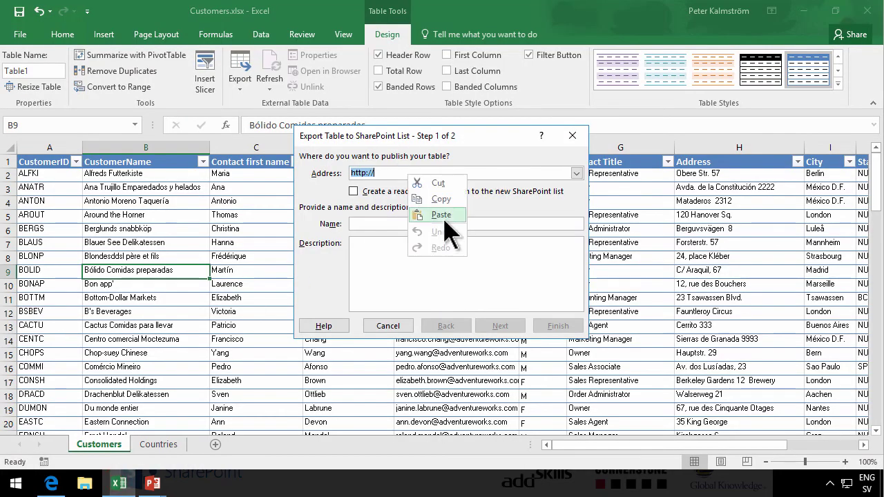
left_click(440, 215)
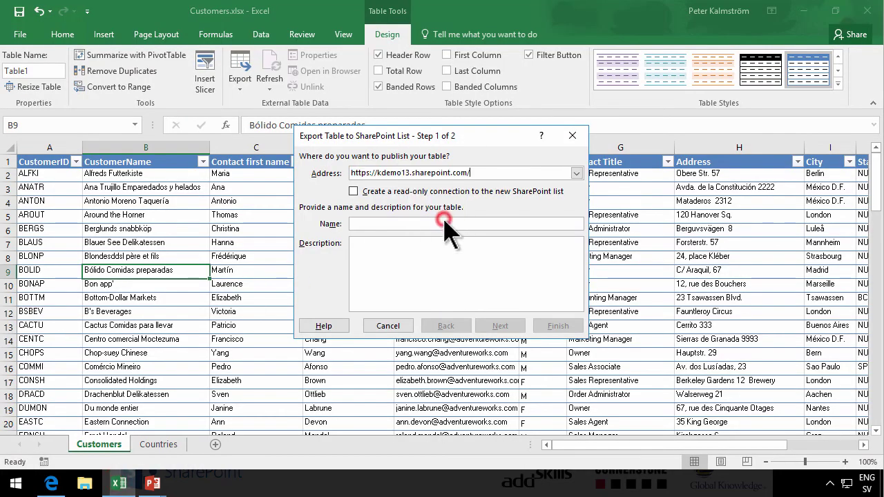
left_click(352, 191)
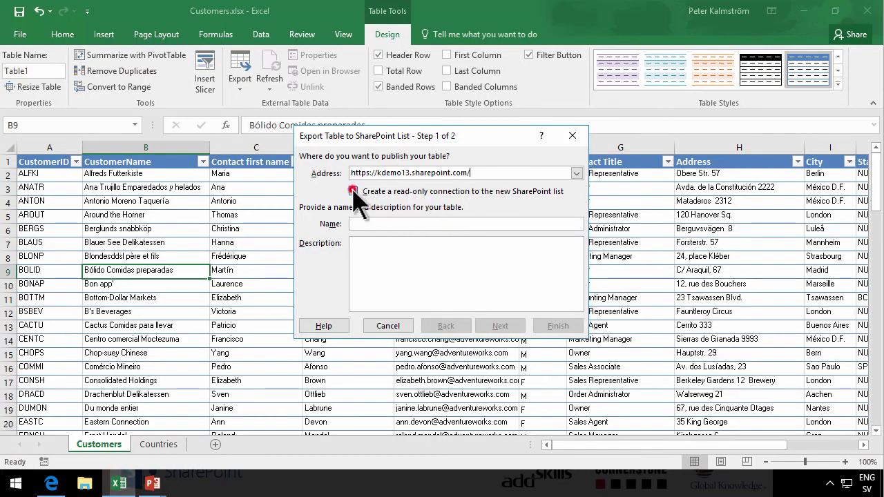
left_click(392, 223)
type("Customers")
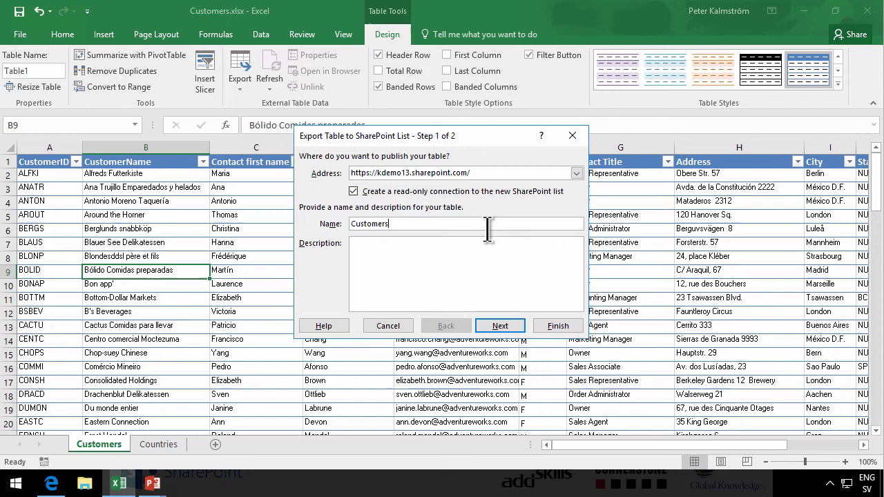
left_click(514, 327)
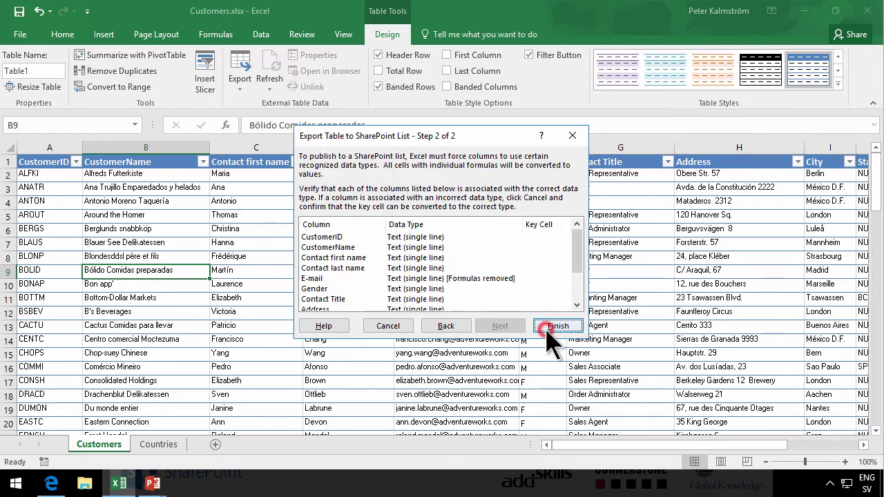
left_click(546, 330)
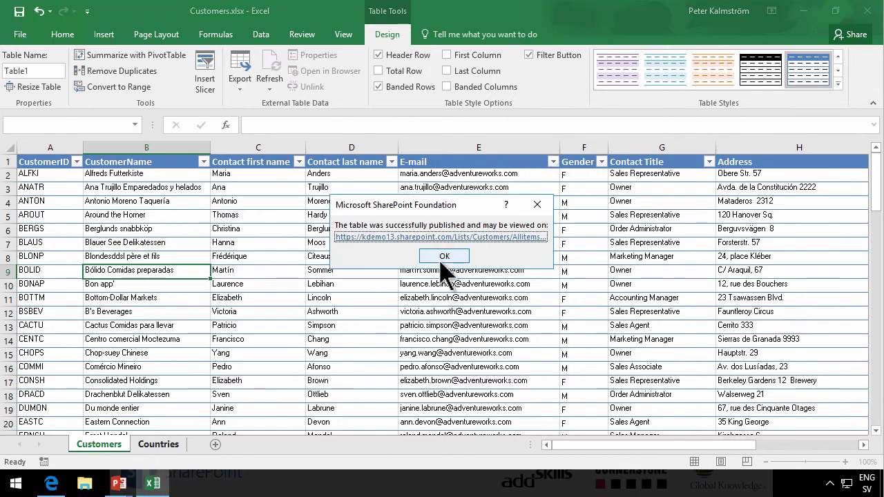
left_click(443, 256)
Start exporting the Country table on the Countries sheet to a SharePoint list
left_click(158, 444)
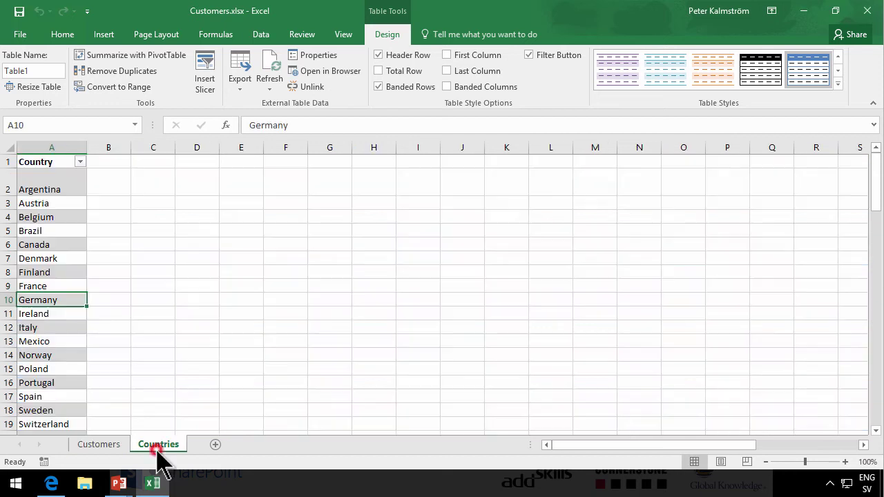
left_click(63, 247)
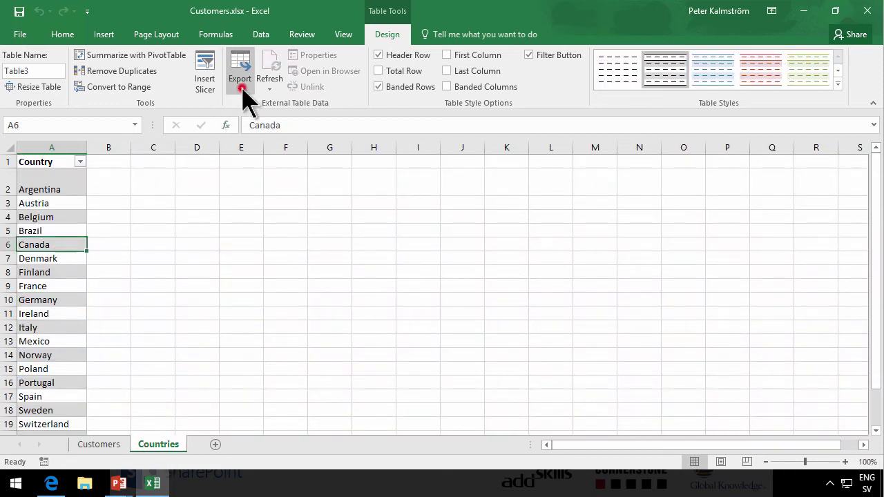
left_click(240, 87)
left_click(256, 105)
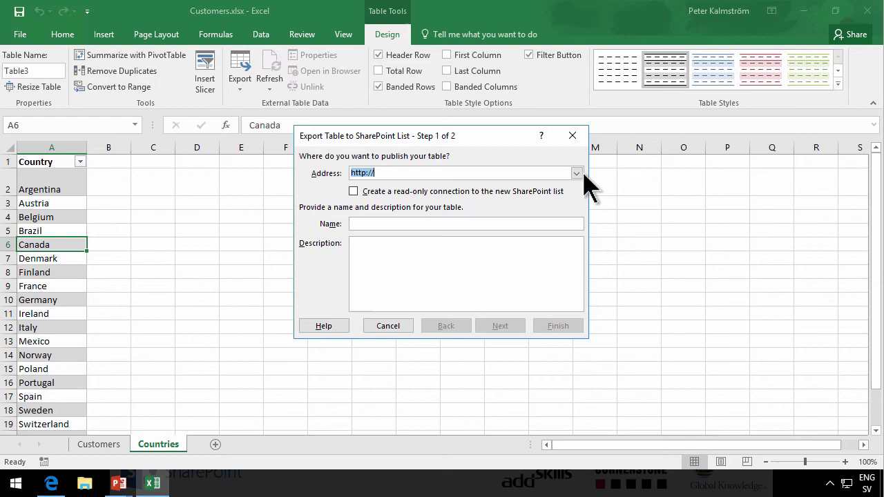
Publish it to the kdemo13 site as read-only list 'Countries' and open it online
left_click(578, 172)
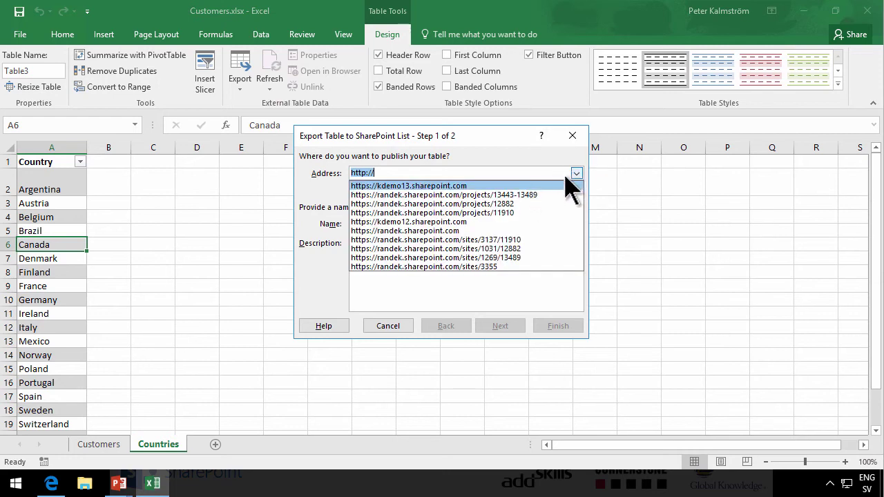
left_click(522, 187)
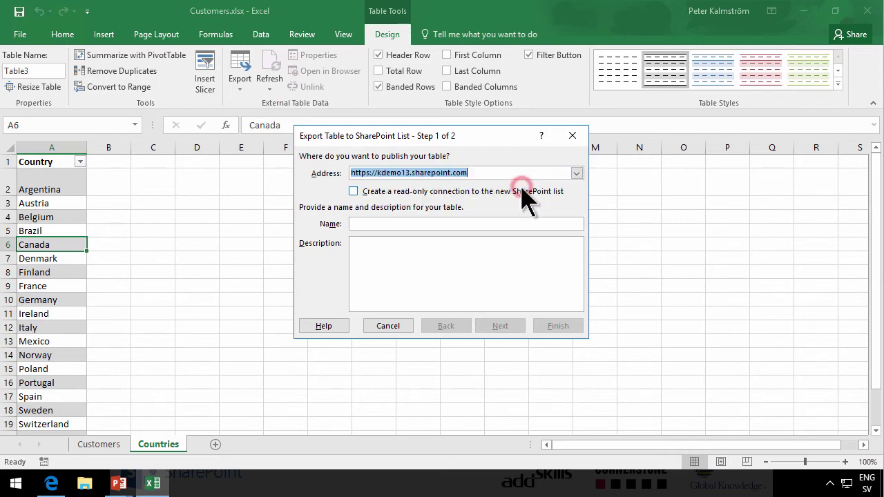
left_click(355, 192)
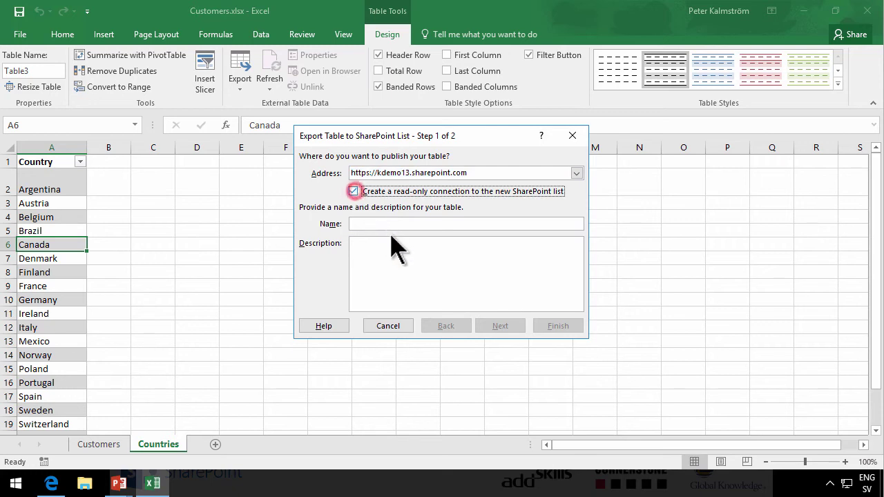
left_click(392, 223)
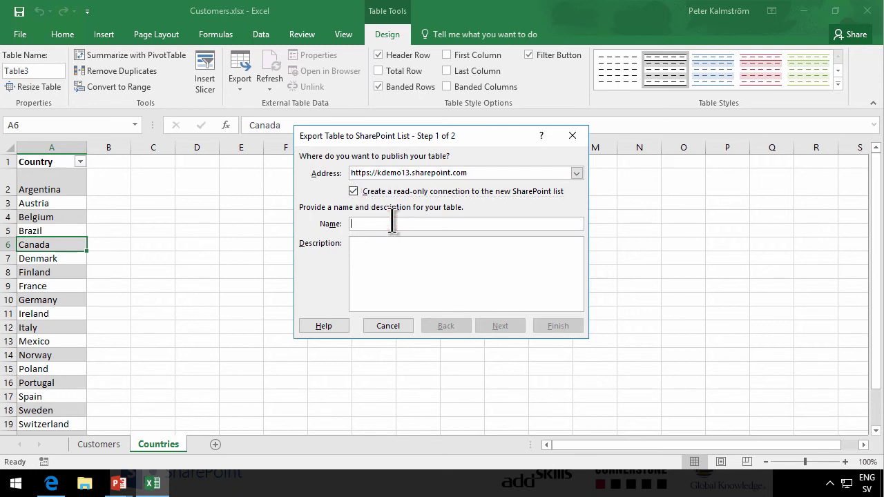
type("Countries")
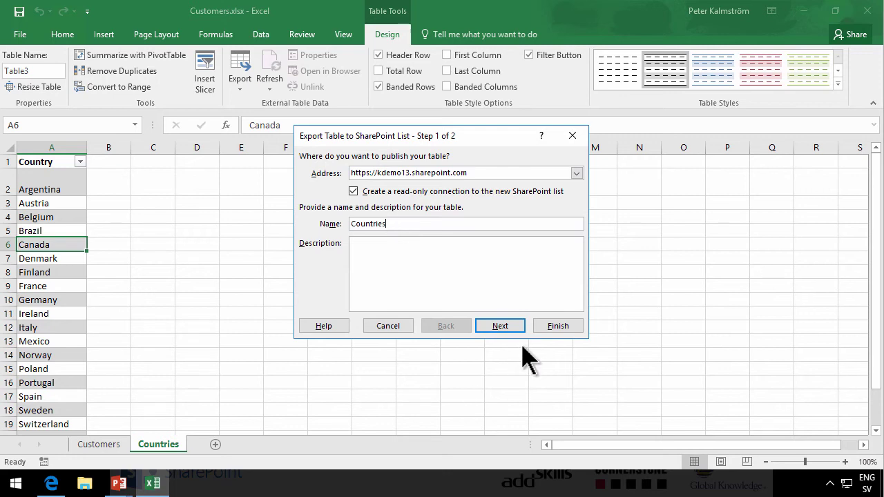
left_click(511, 326)
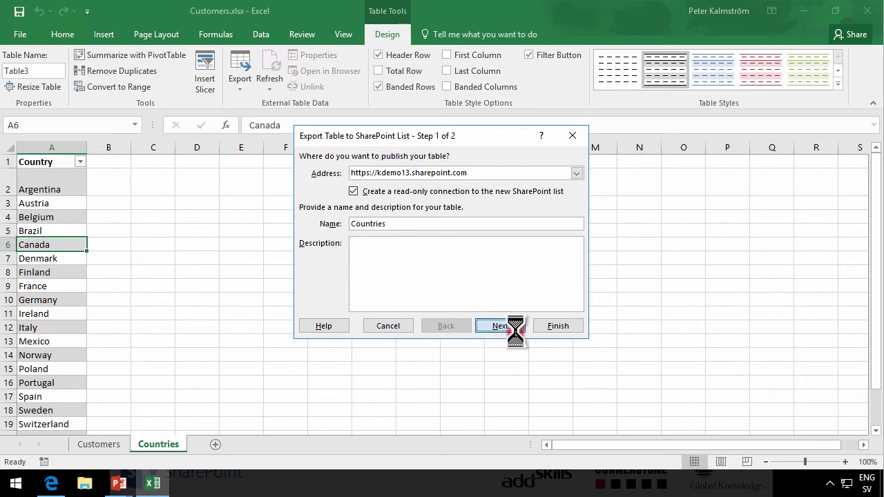
left_click(554, 326)
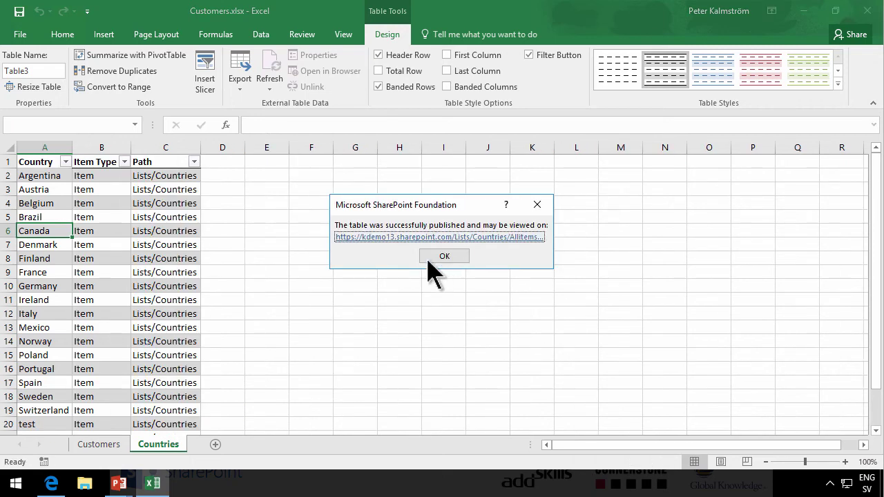
left_click(446, 237)
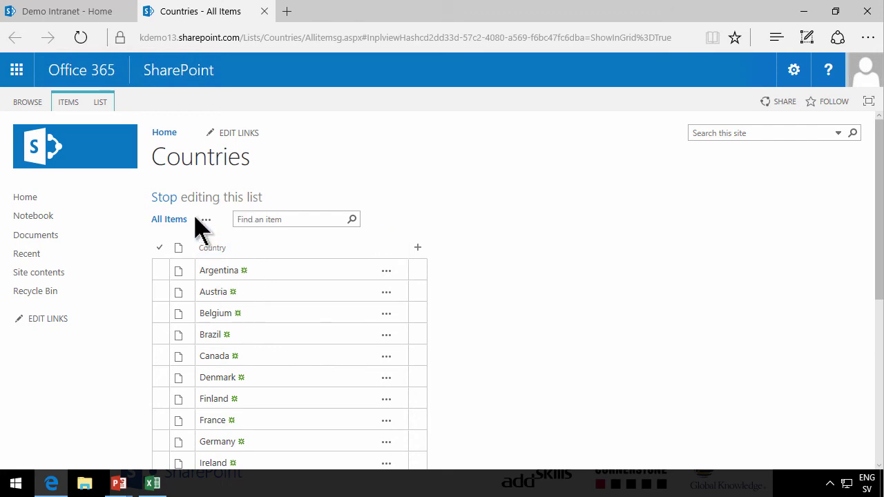
Create a Standard View named 'Countries' and save it as the list's default view
scroll(369, 365, "down", 2)
scroll(368, 365, "up", 2)
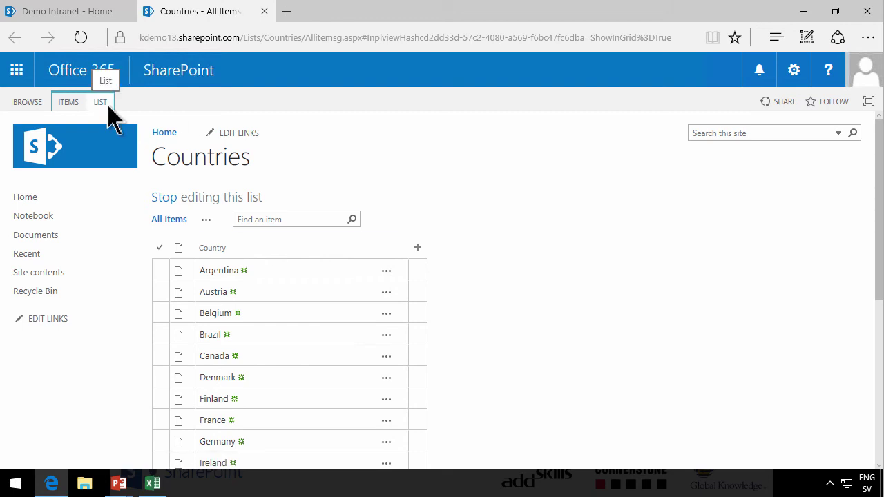
left_click(205, 221)
left_click(231, 259)
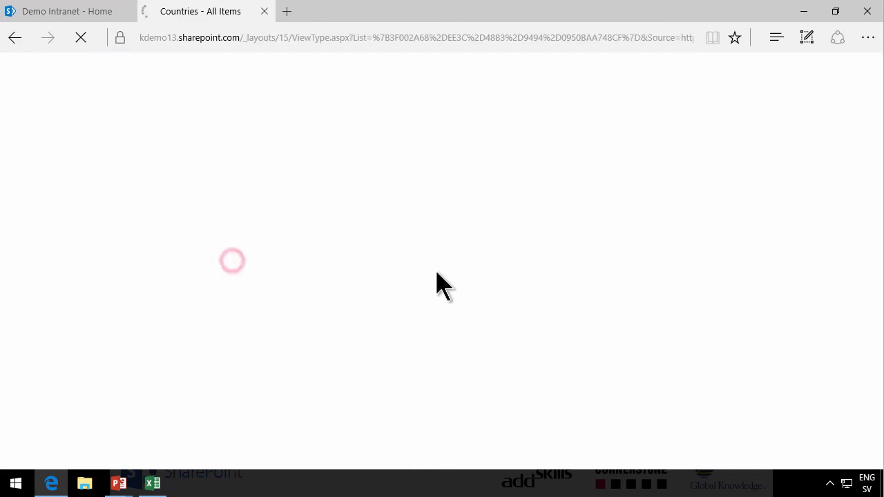
left_click(213, 234)
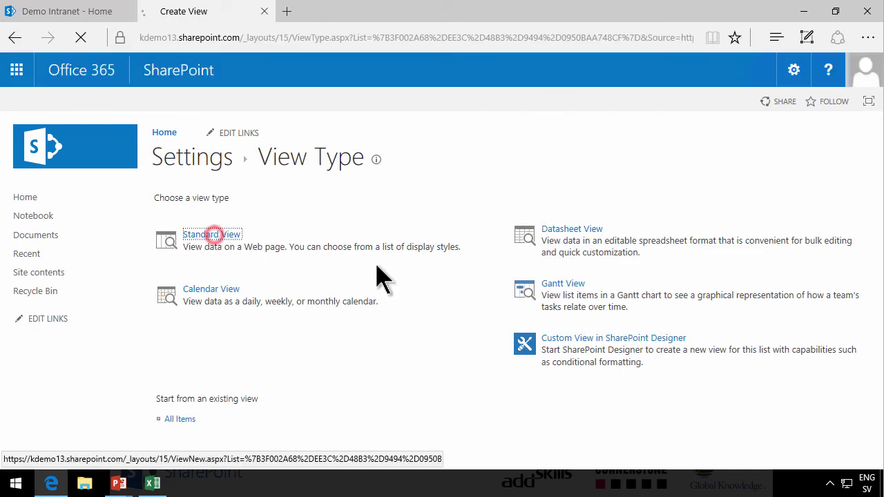
left_click(604, 255)
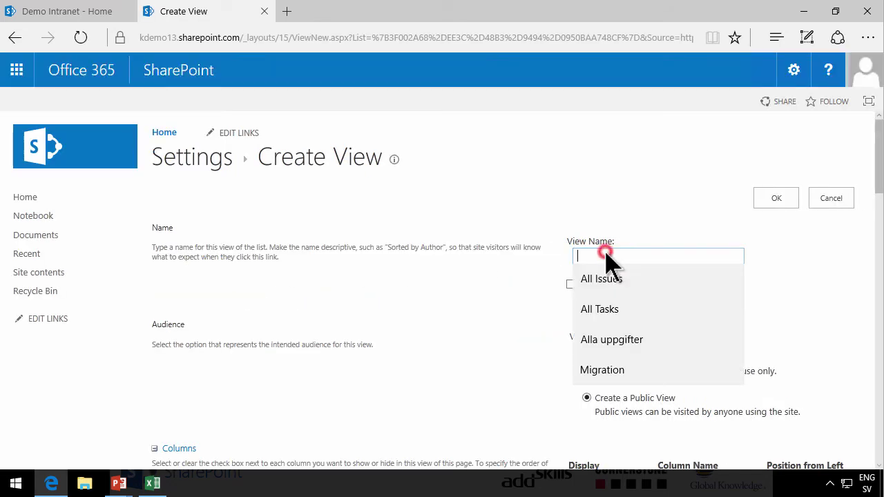
type("Countries")
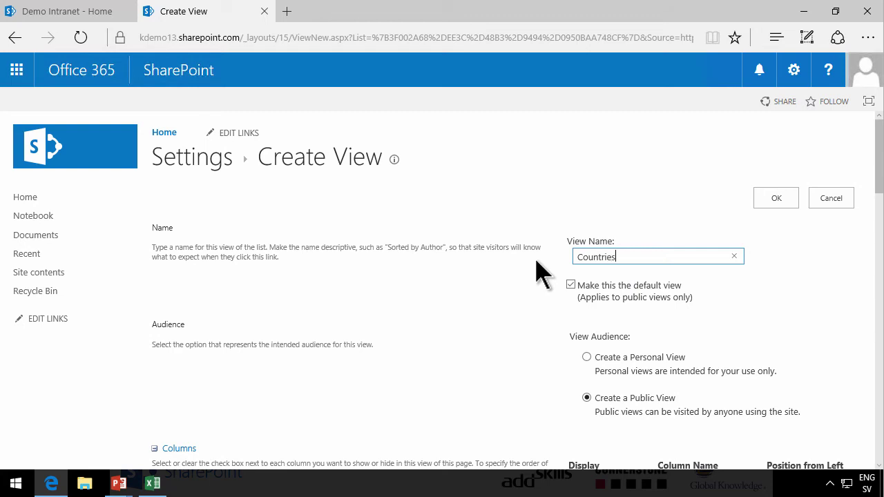
left_click(768, 203)
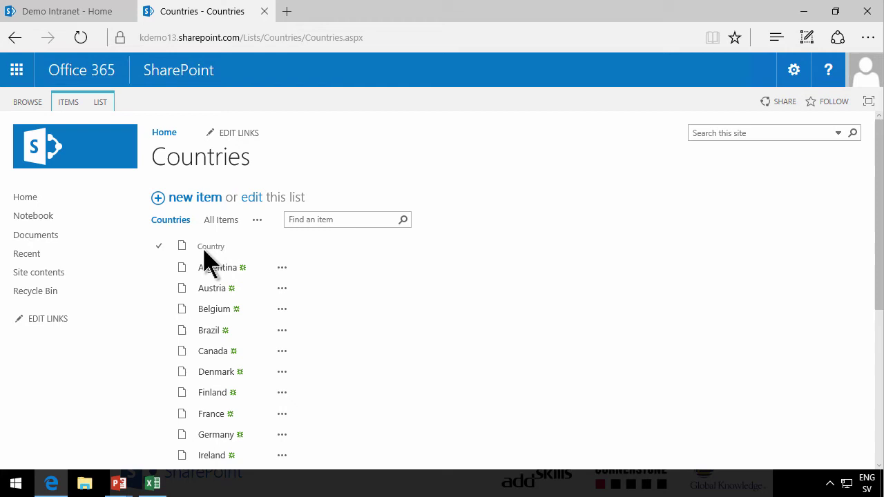
Set the Countries list to show on the Quick Launch in its list settings
left_click(102, 103)
left_click(664, 137)
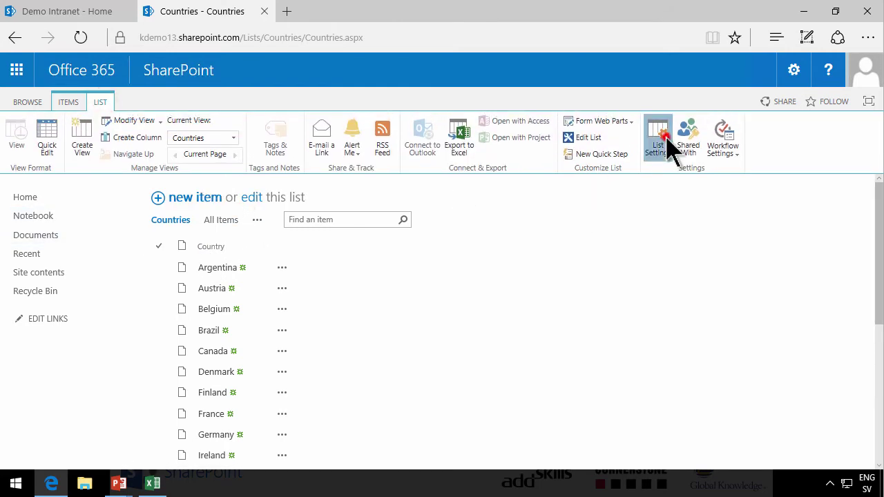
left_click(203, 308)
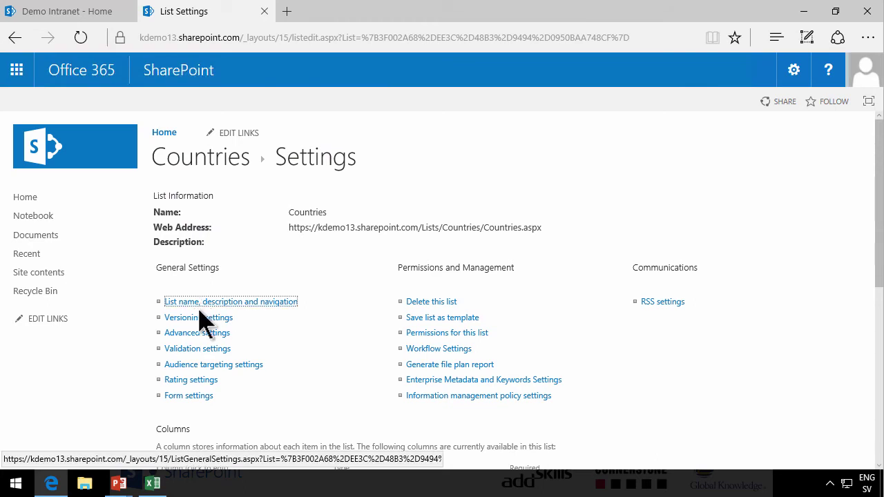
left_click(207, 301)
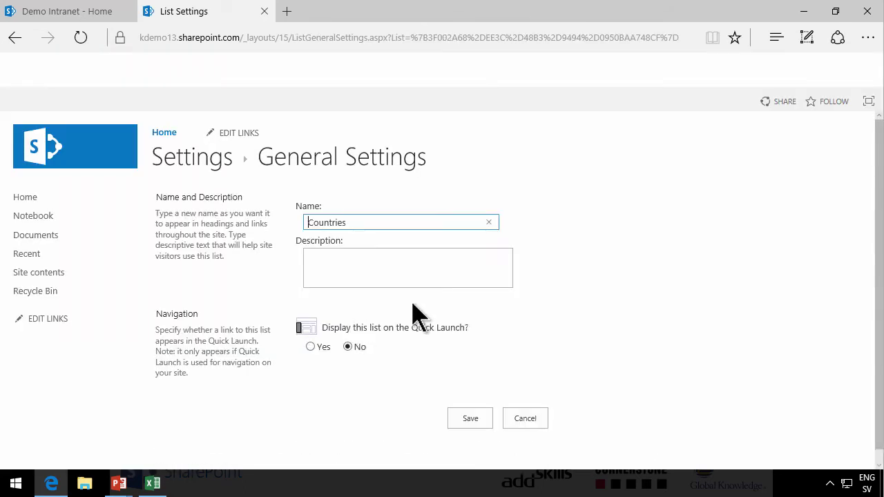
left_click(311, 347)
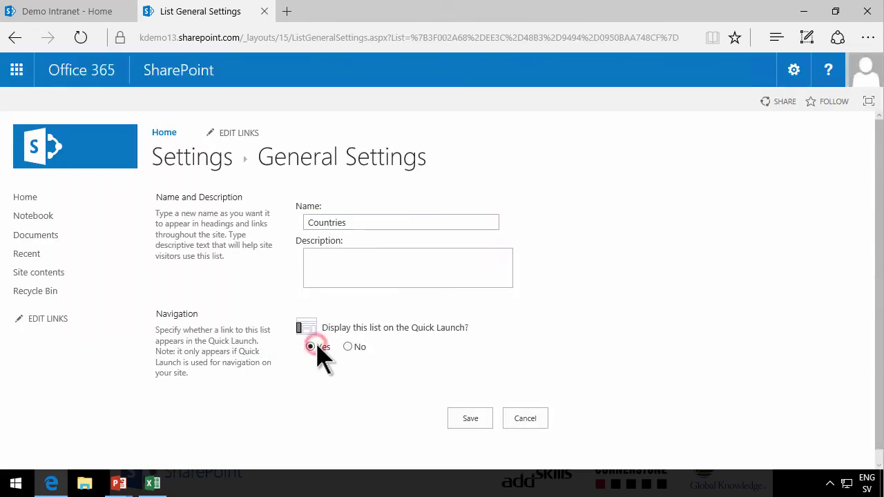
left_click(468, 415)
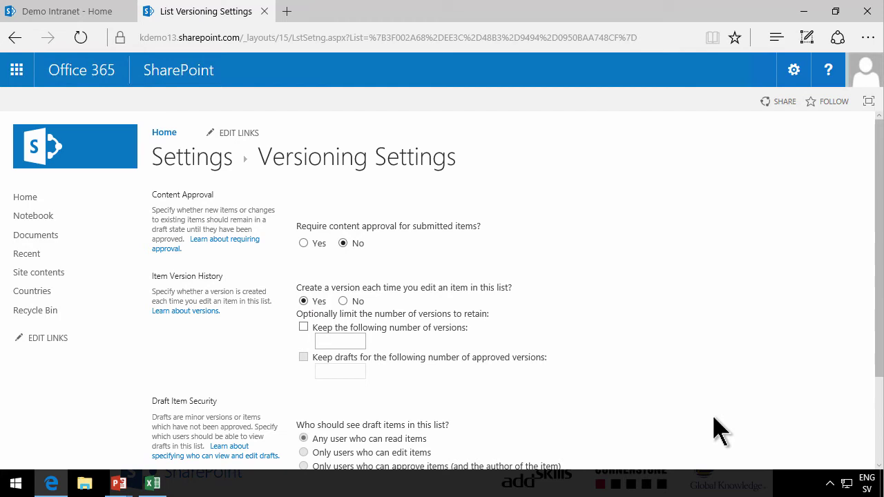
Turn on version history for Countries and return to the list
scroll(713, 430, "down", 3)
left_click(472, 394)
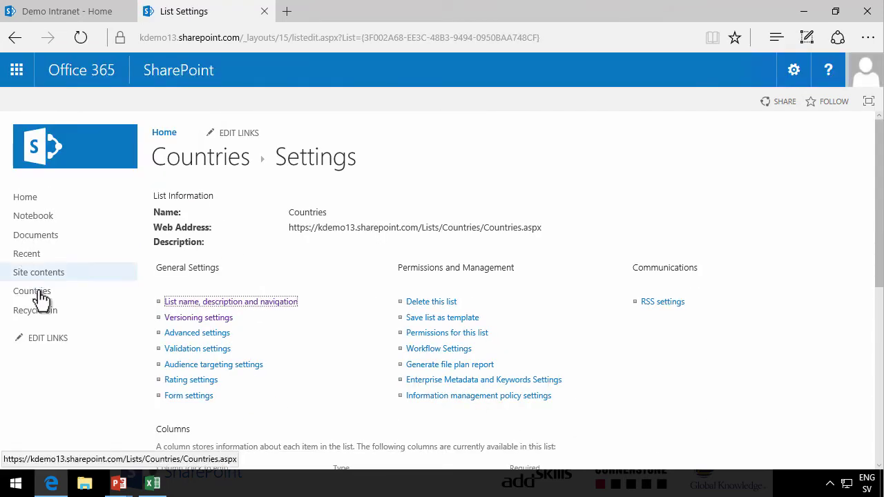
left_click(41, 290)
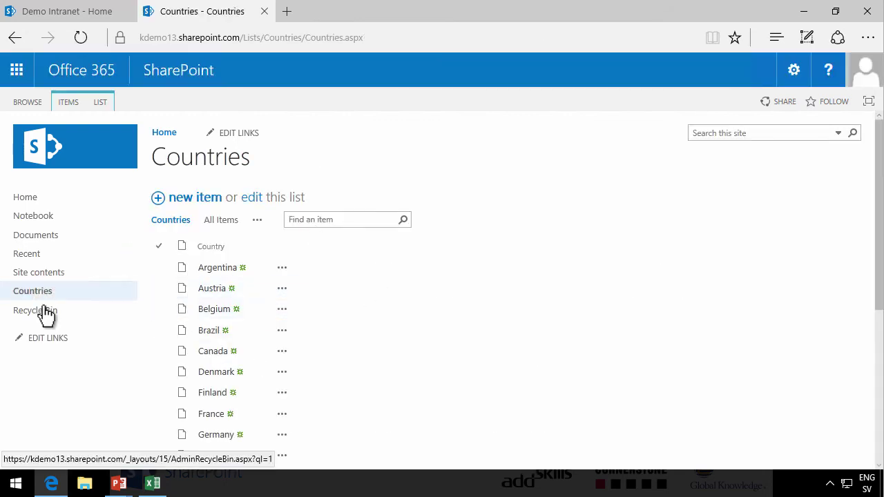
left_click(43, 312)
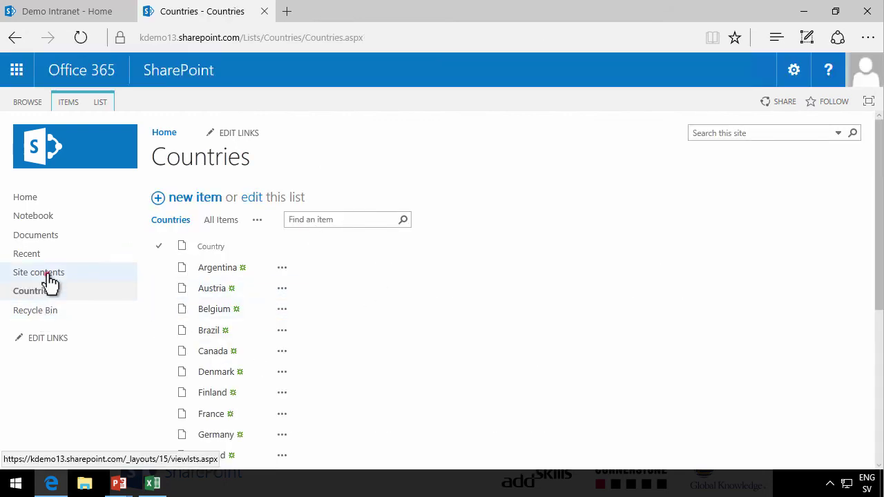
From Site contents, set the Customers list to appear on the Quick Launch
left_click(49, 274)
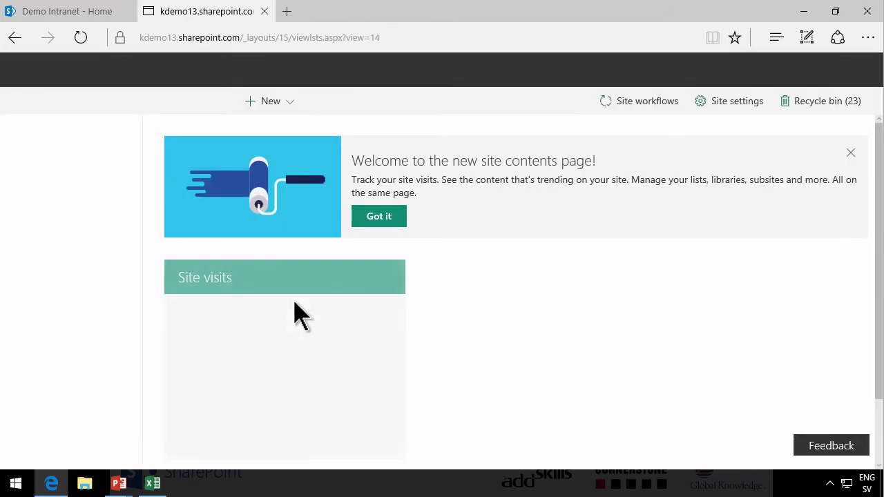
scroll(318, 387, "down", 3)
scroll(323, 399, "down", 5)
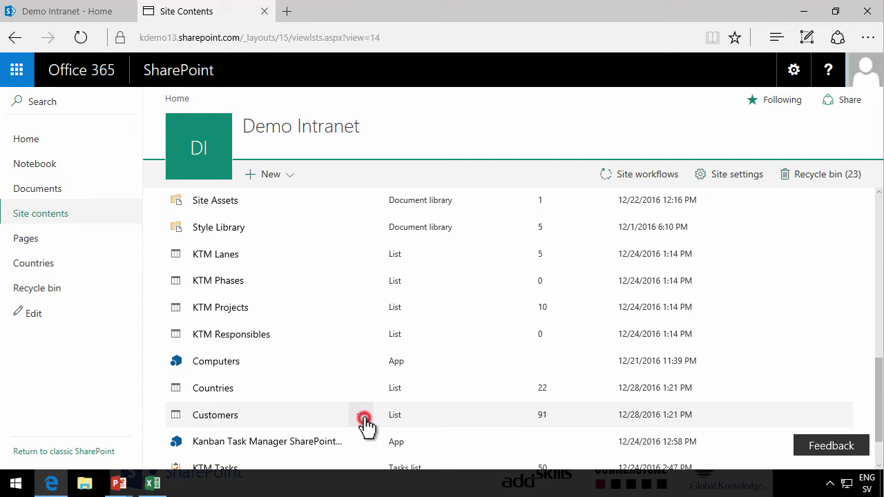
left_click(364, 420)
left_click(394, 441)
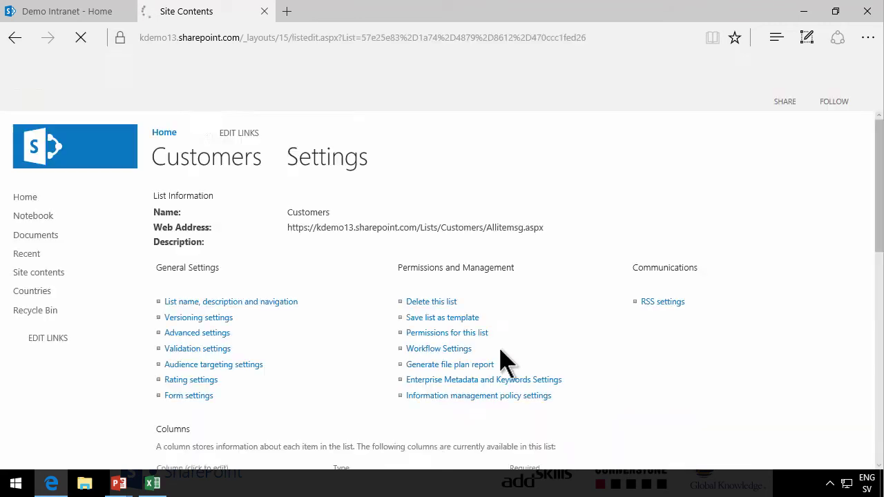
left_click(208, 302)
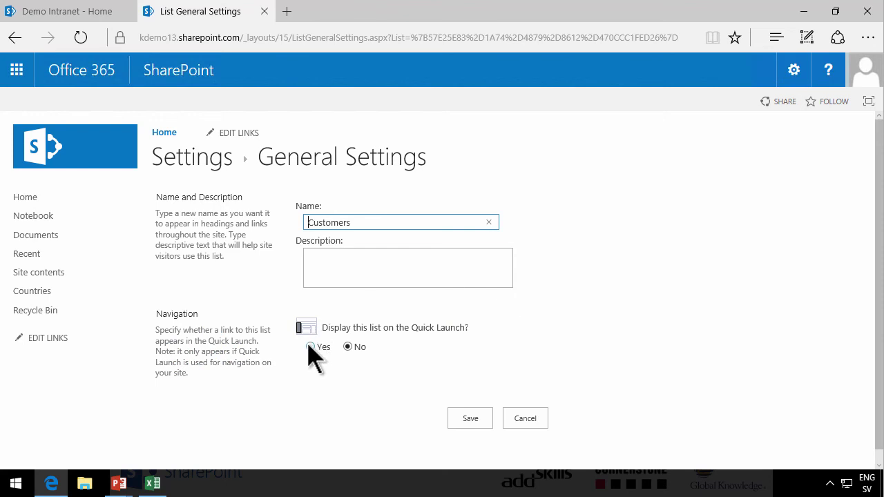
left_click(309, 346)
left_click(469, 418)
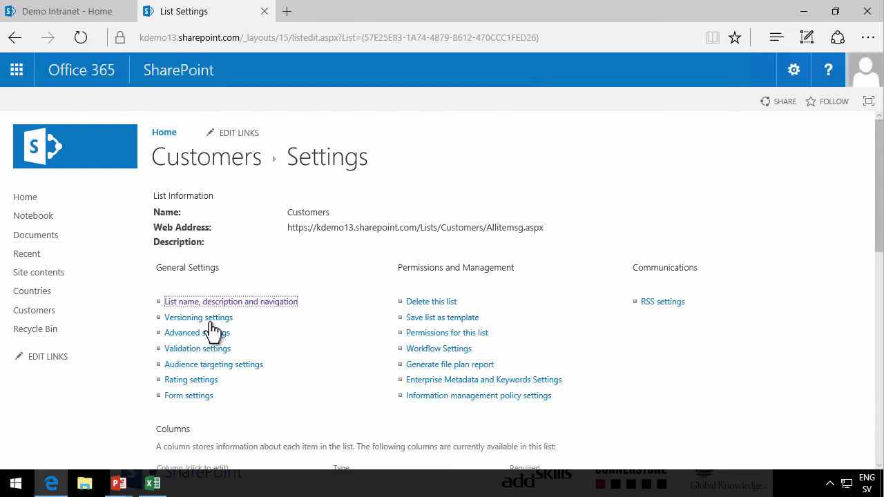
Enable version history for the Customers list items
left_click(210, 319)
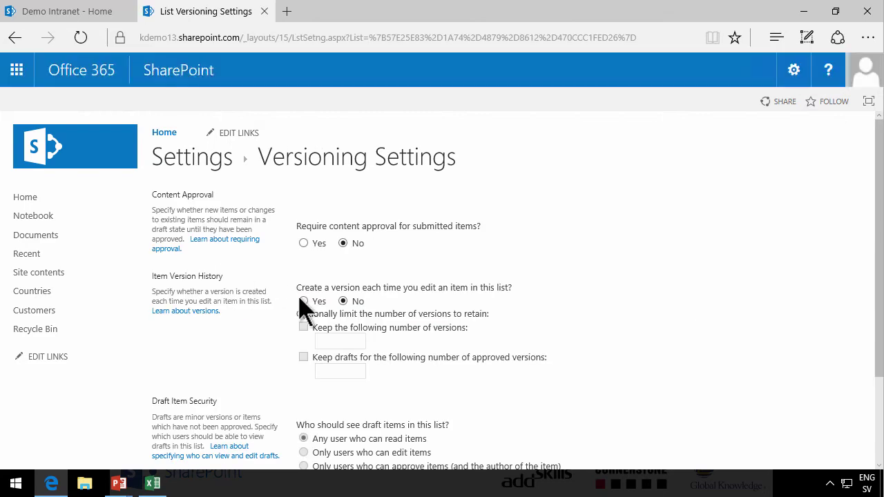
left_click(304, 301)
scroll(606, 361, "down", 2)
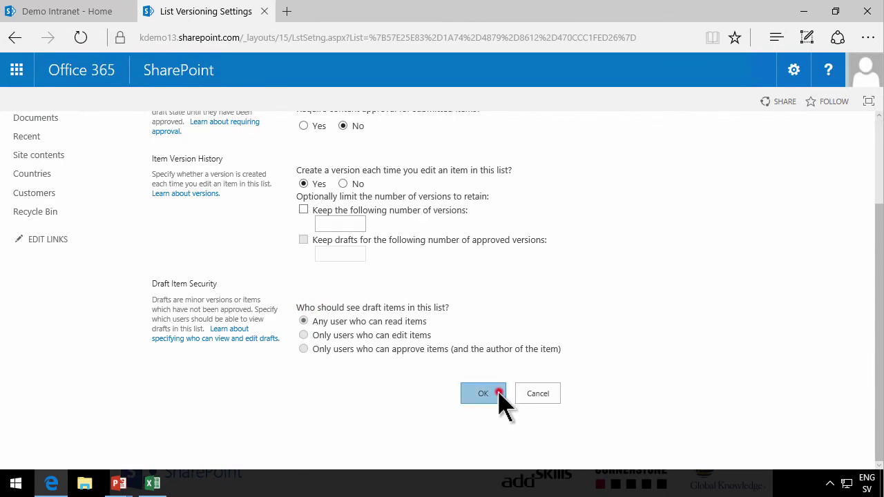
left_click(497, 393)
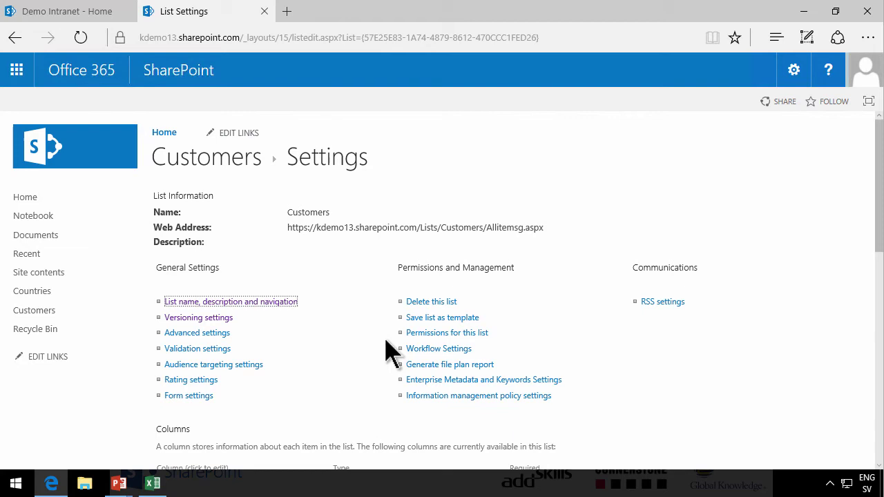
Start a new Standard View for the Customers list
scroll(389, 350, "down", 2)
scroll(376, 341, "down", 6)
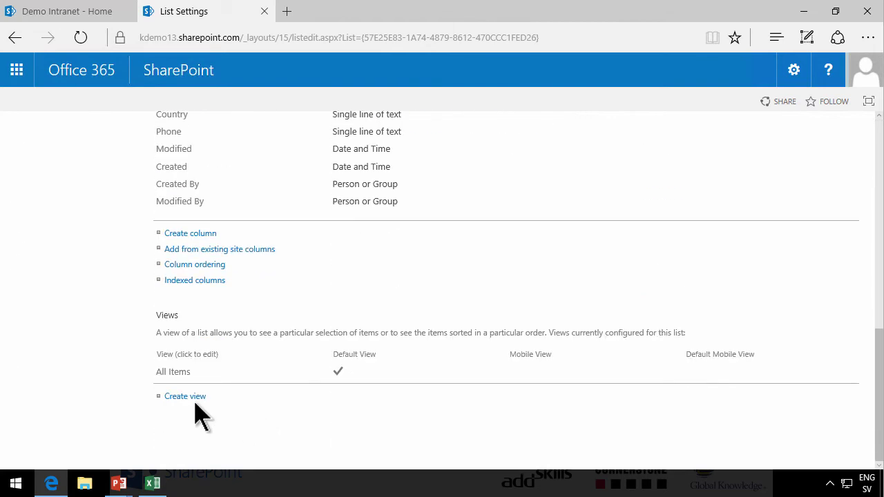
left_click(195, 398)
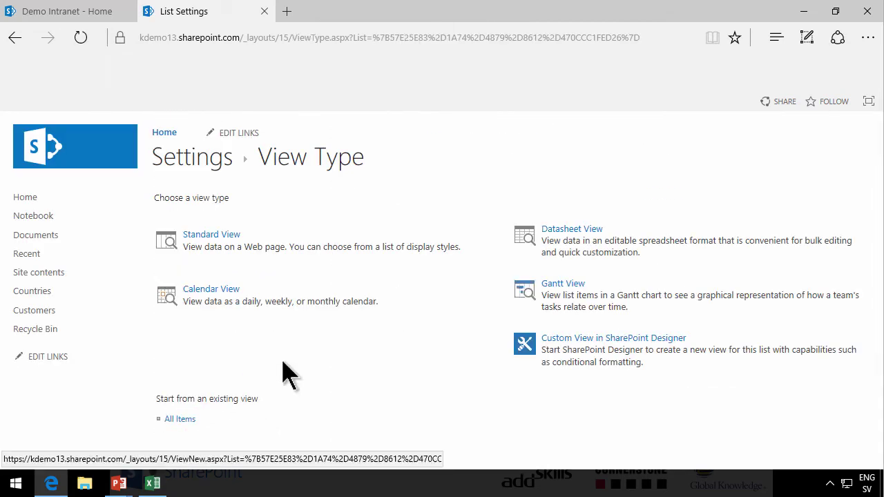
left_click(217, 238)
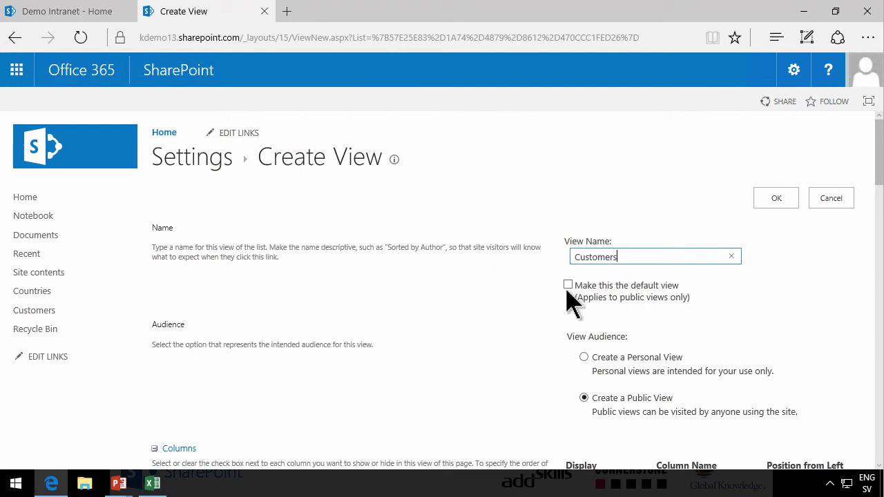
Hide the Type column, show Edit at position 1, and save the Customers view
scroll(846, 349, "down", 3)
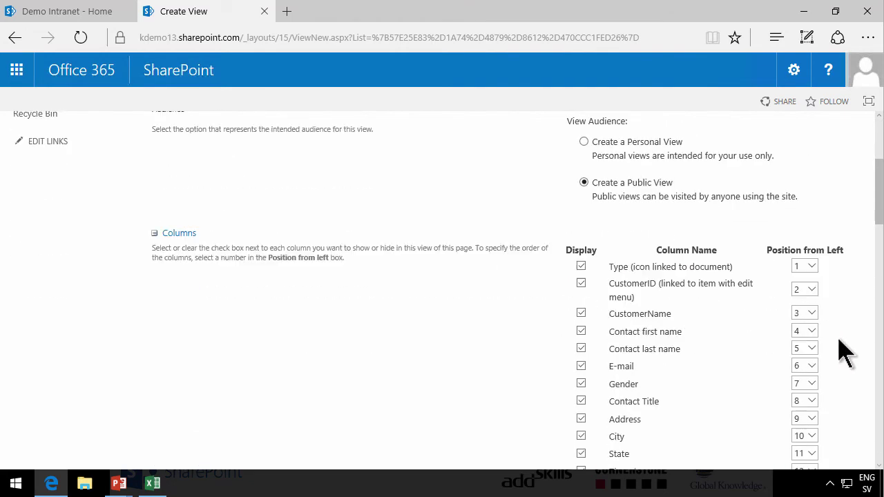
scroll(835, 359, "down", 1)
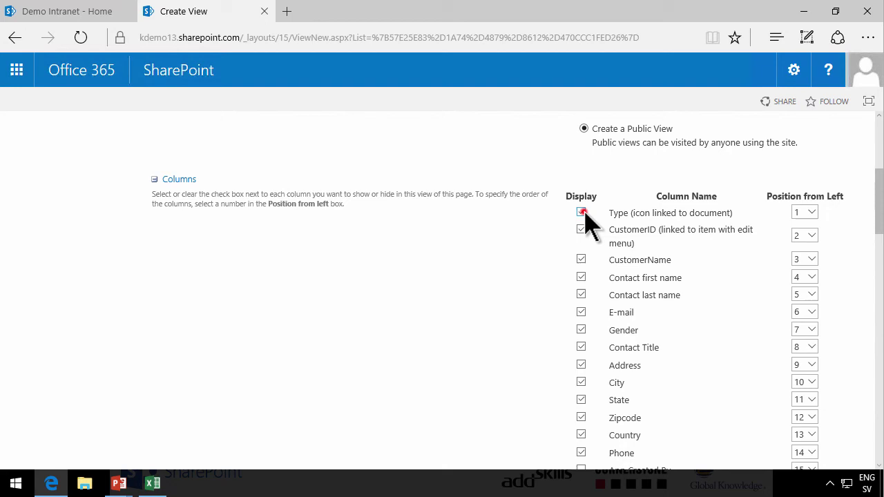
left_click(581, 213)
scroll(611, 371, "down", 1)
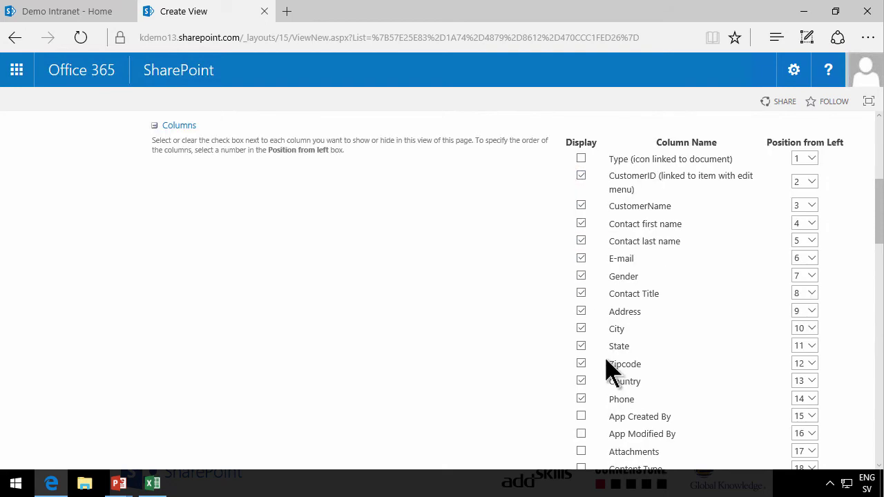
scroll(608, 352, "down", 3)
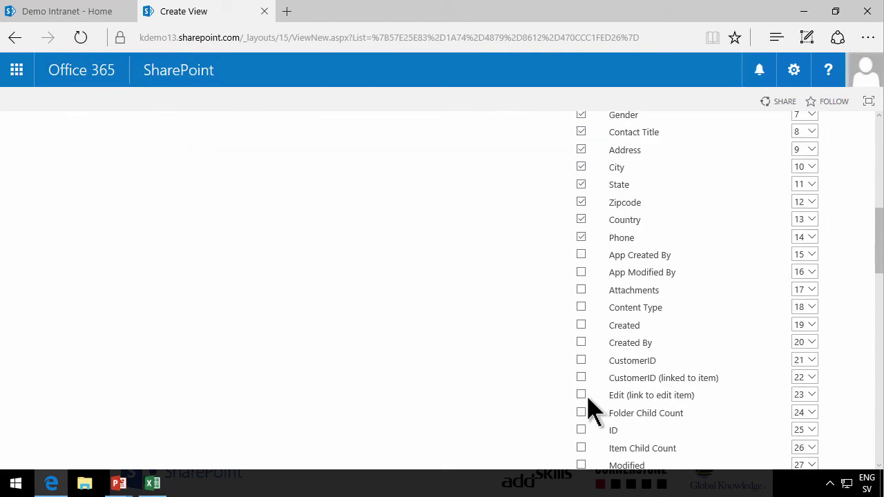
left_click(581, 395)
left_click(805, 394)
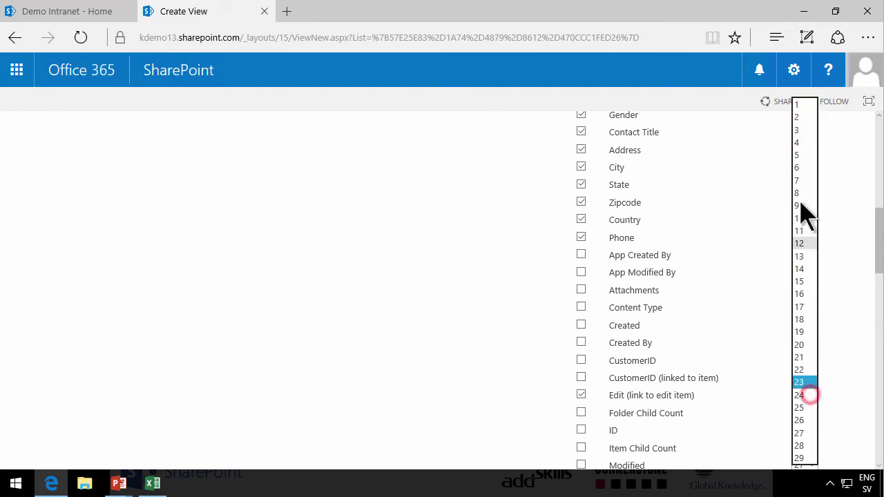
left_click(806, 107)
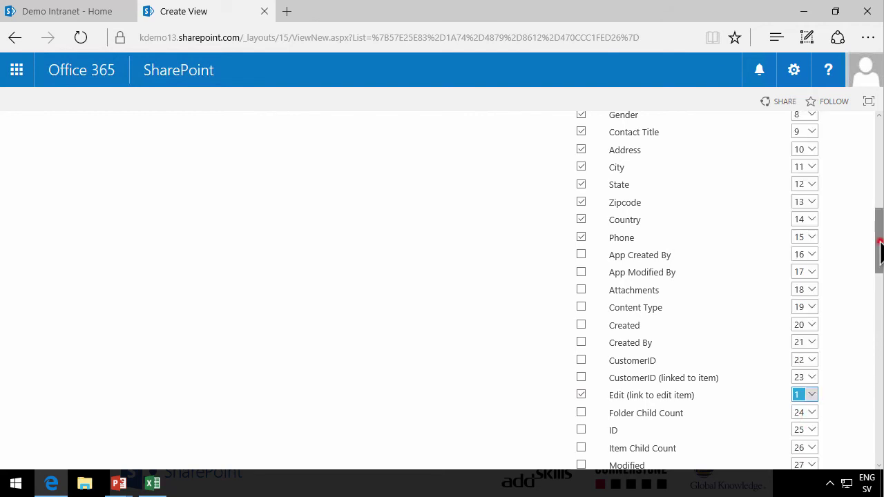
left_click_drag(879, 238, 880, 118)
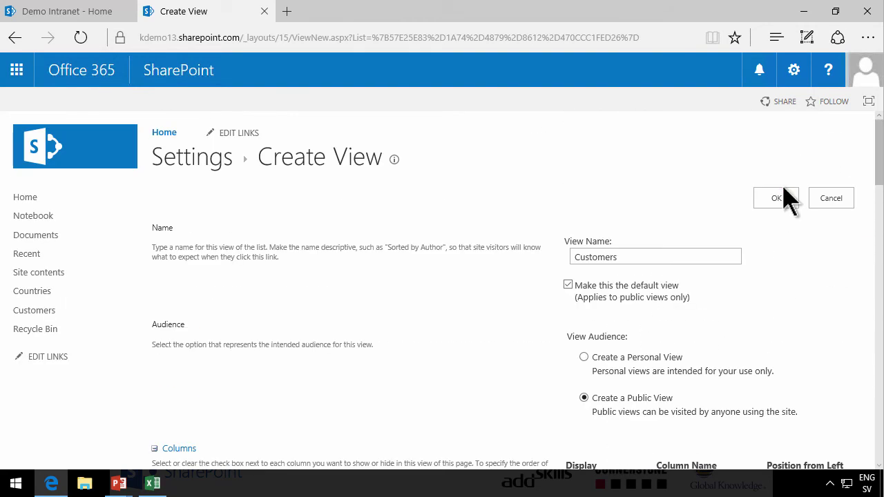
left_click(782, 192)
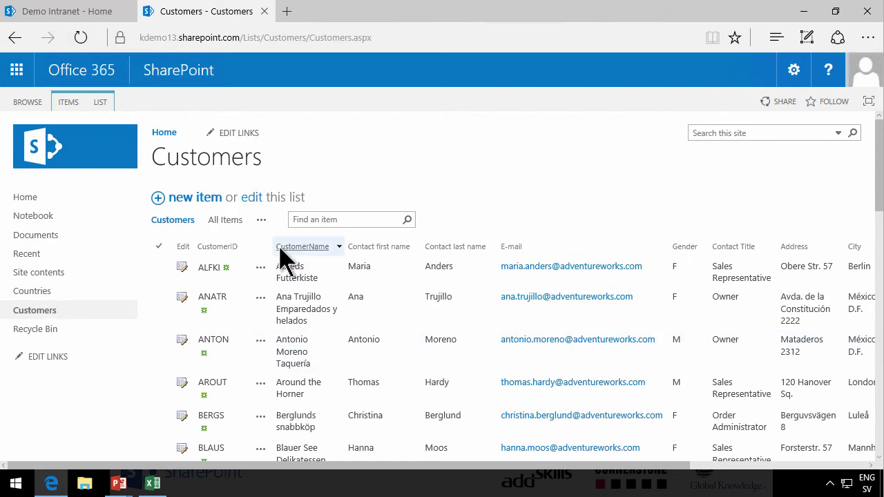
Move the Countries and Customers links directly below Home and save the navigation
left_click(50, 357)
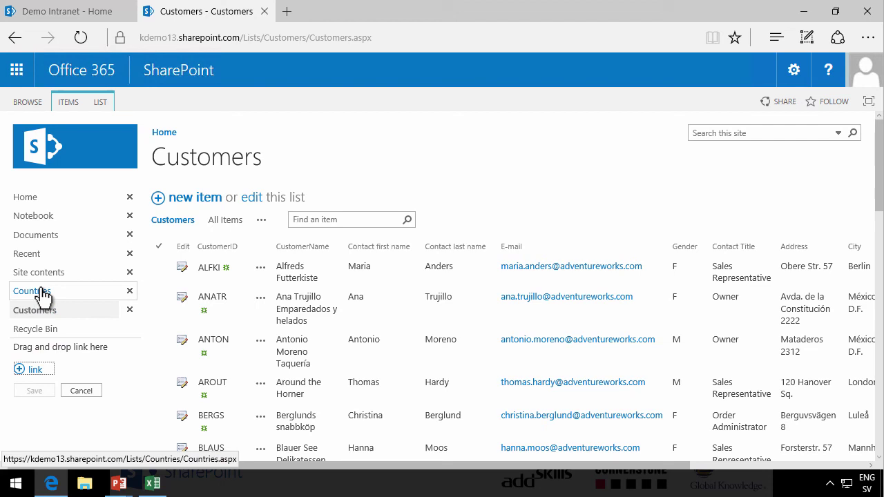
left_click_drag(40, 294, 41, 216)
left_click_drag(41, 310, 40, 235)
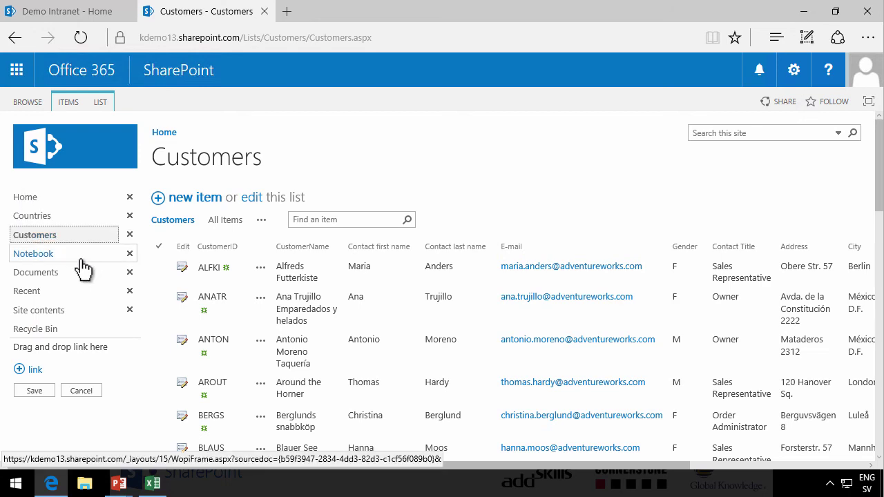
left_click(35, 390)
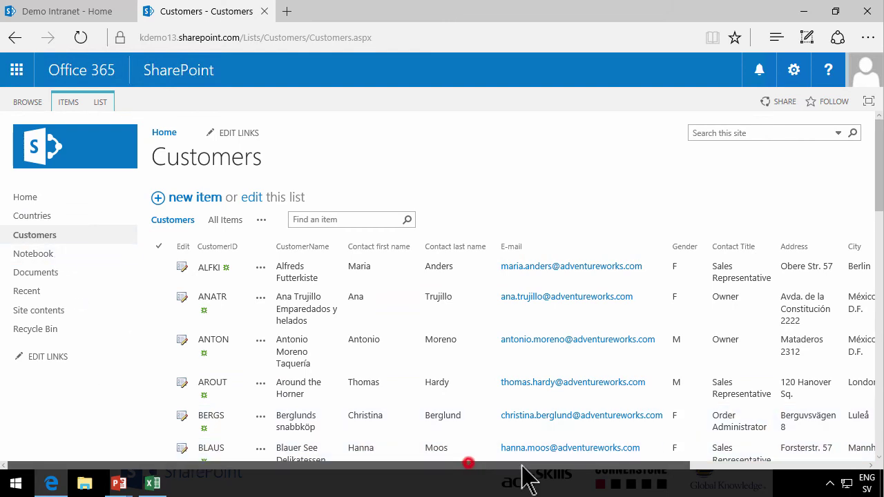
Scroll the list sideways and check the Country column's sort and filter options
left_click_drag(526, 465, 749, 470)
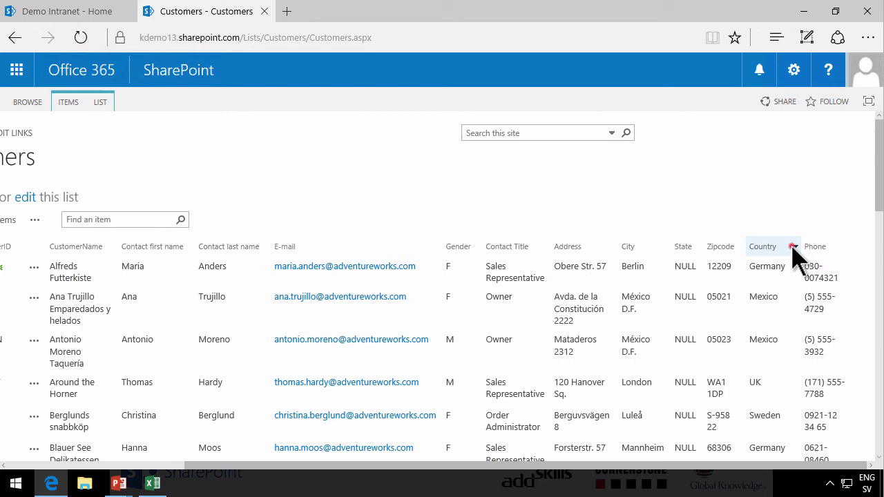
left_click(792, 247)
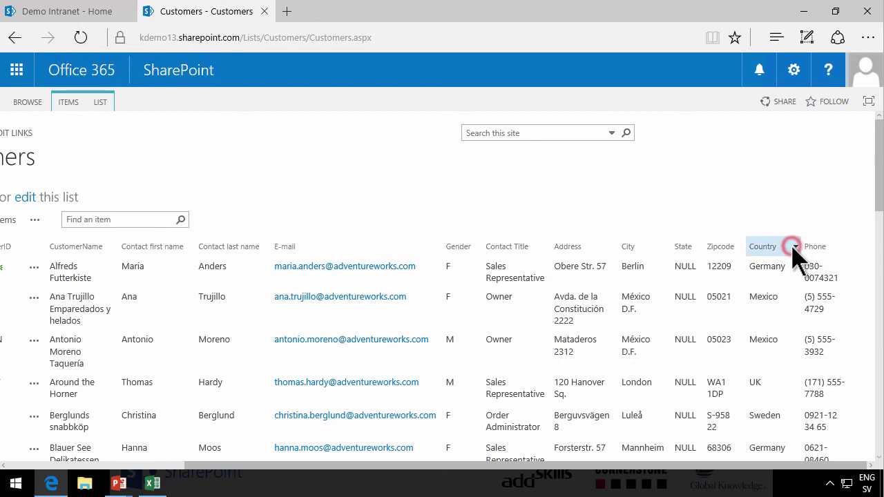
left_click(757, 157)
left_click_drag(328, 465, 121, 464)
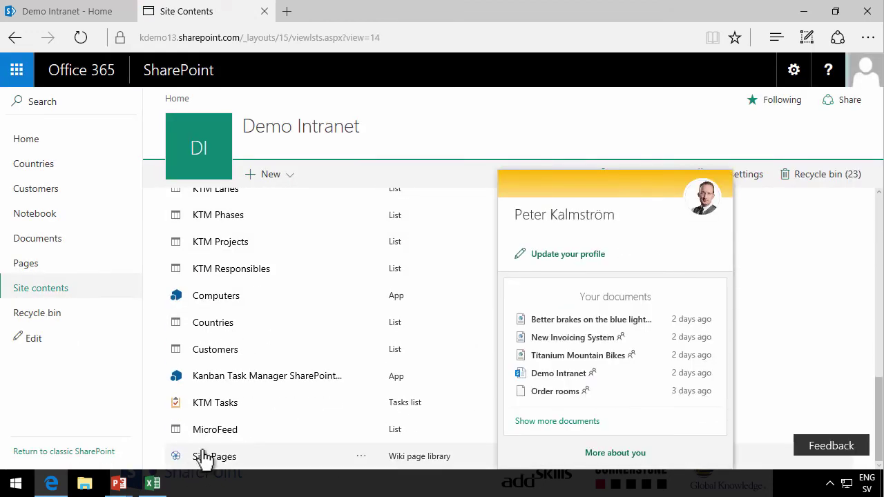
Add a new wiki page named 'Countries And Customers' to the Site Pages library
left_click(213, 457)
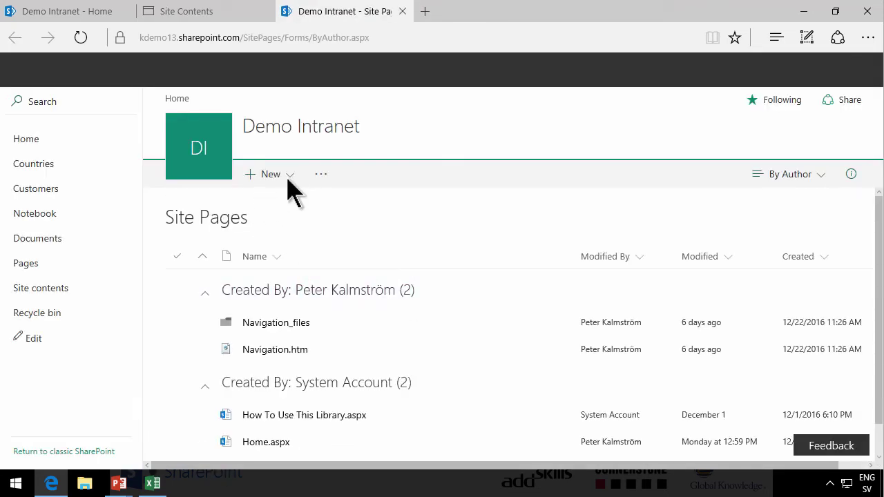
left_click(291, 174)
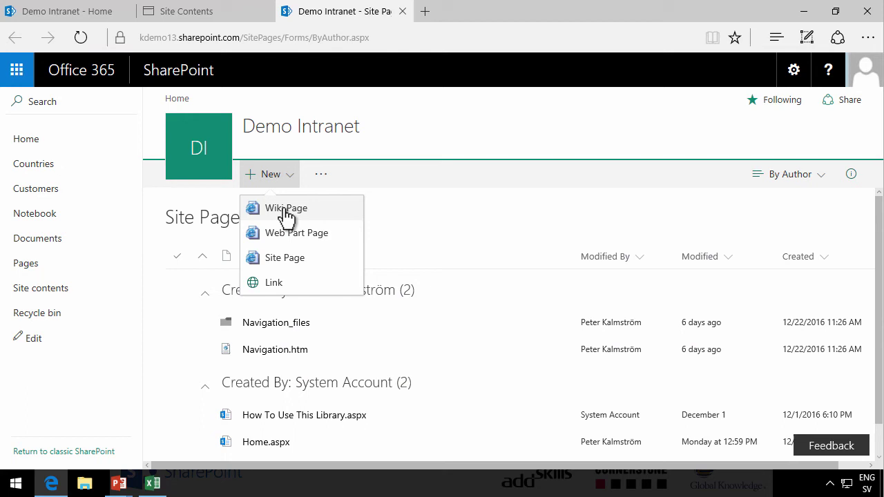
left_click(285, 211)
type("c")
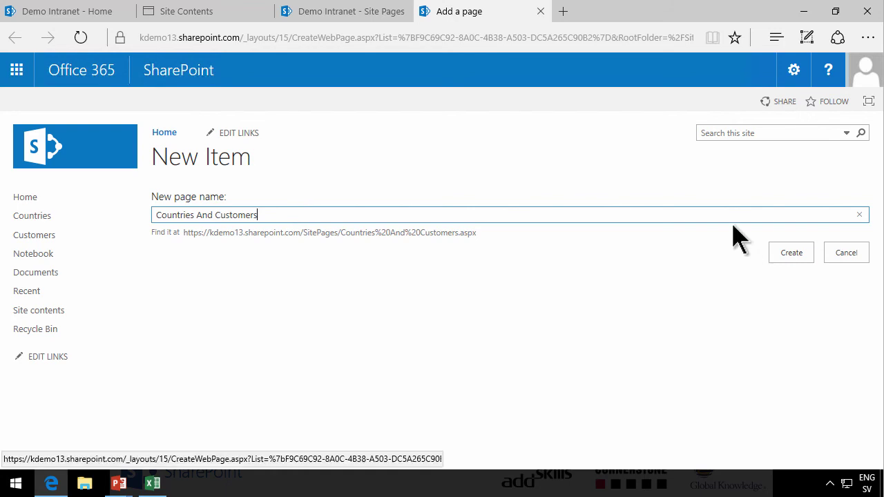
left_click(782, 253)
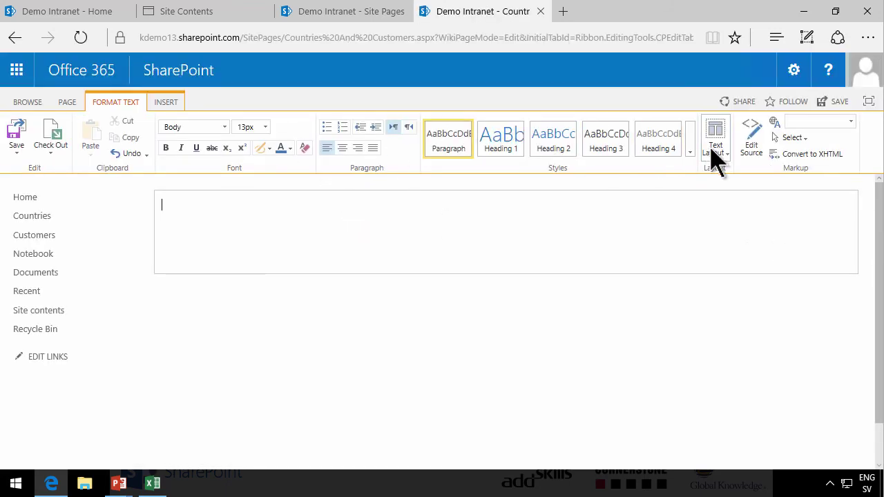
left_click(725, 153)
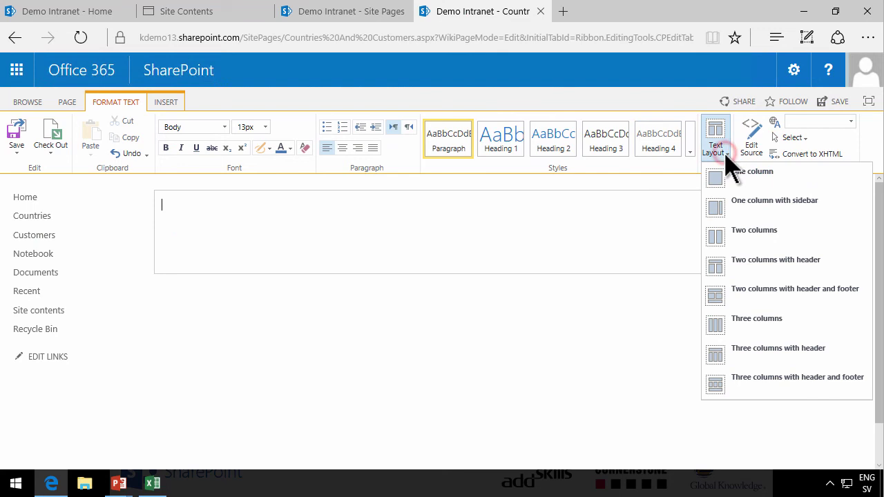
Switch the page to a two-column layout and add the Countries app part on the left
left_click(739, 233)
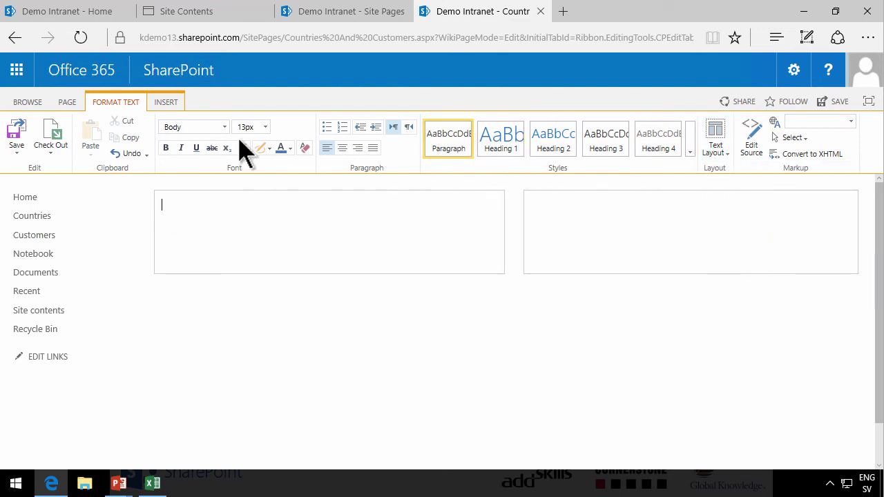
left_click(169, 102)
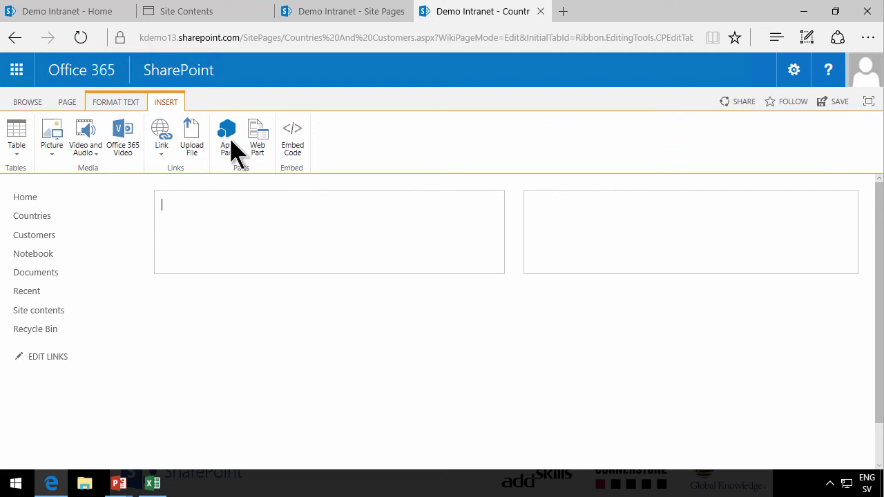
left_click(230, 214)
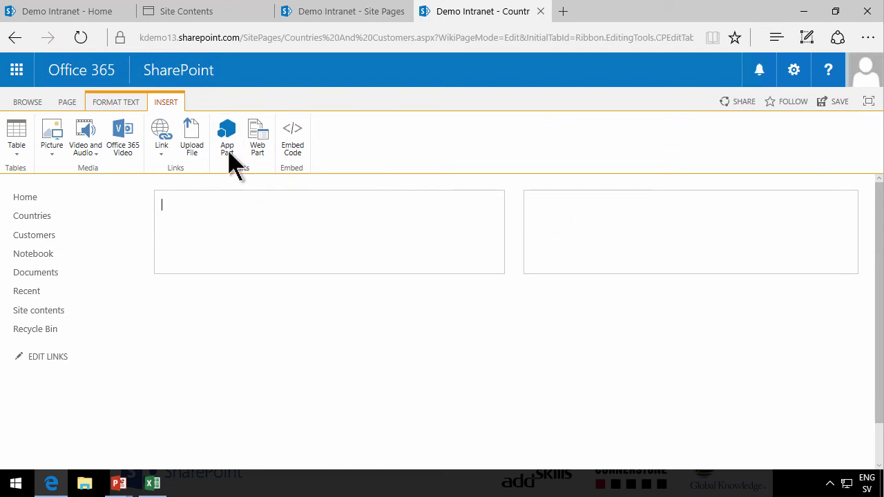
left_click(231, 149)
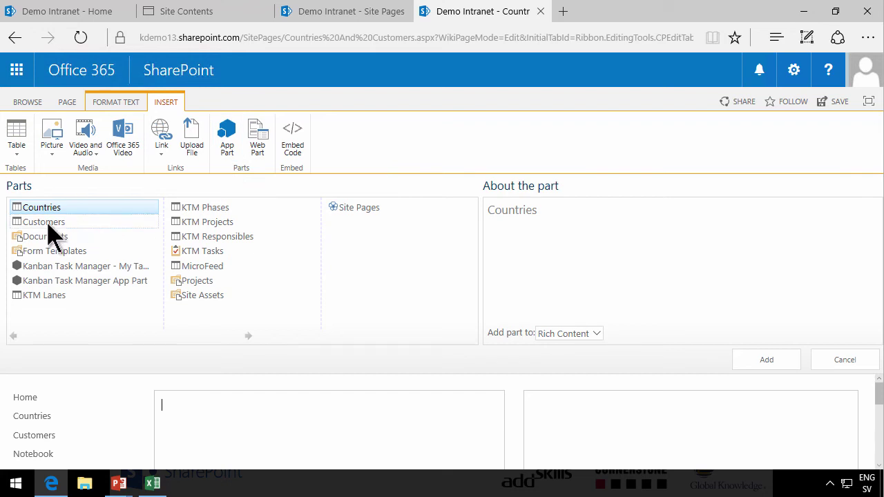
left_click(768, 360)
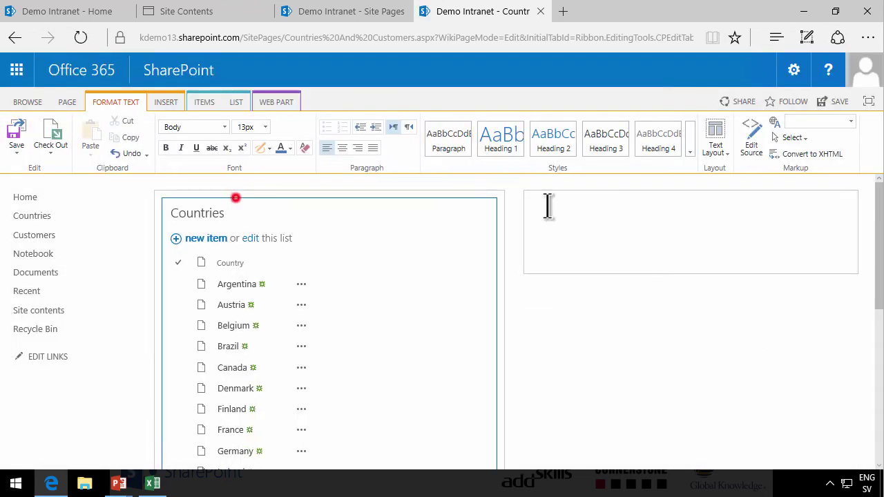
Add the Customers list app part to the right column
left_click(166, 101)
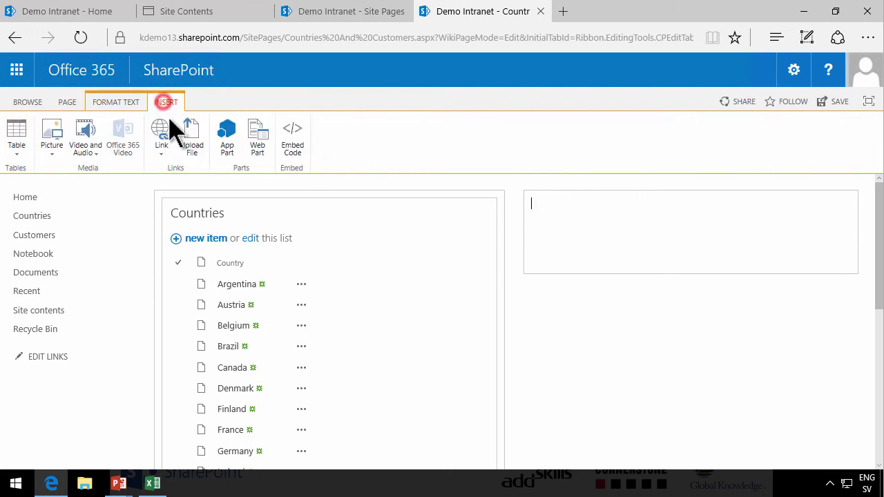
left_click(227, 137)
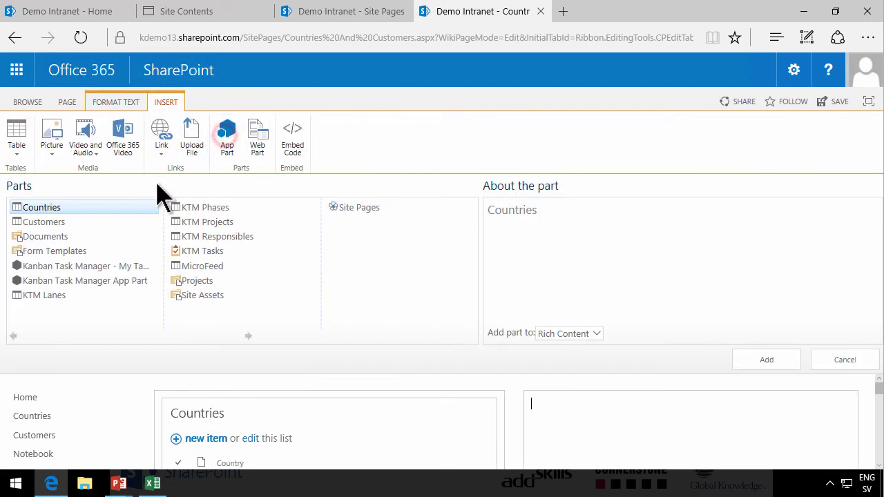
left_click(44, 221)
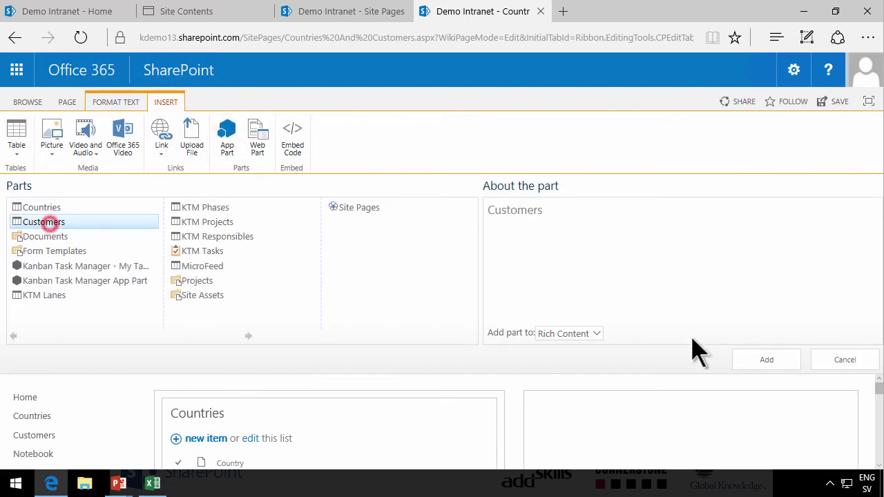
left_click(756, 359)
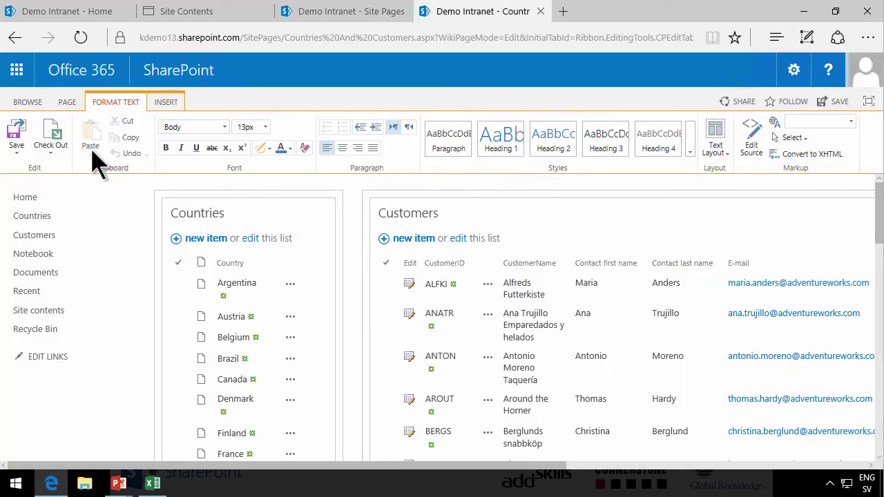
left_click(18, 134)
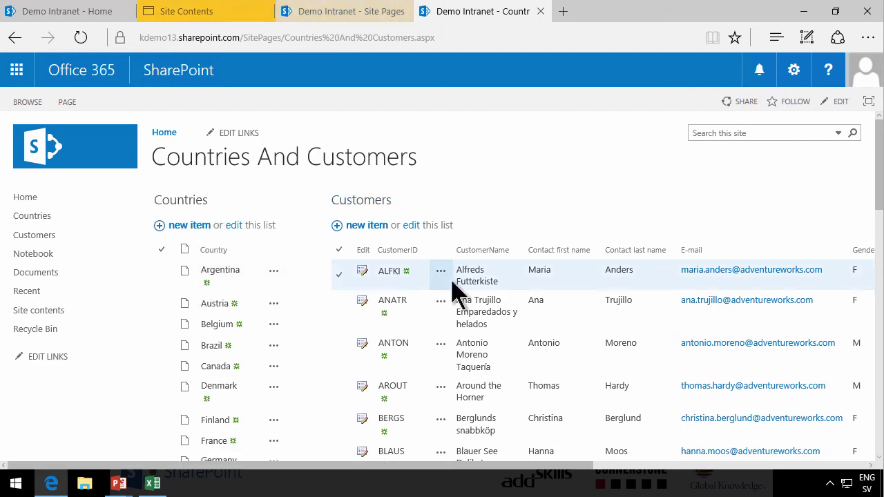
left_click(160, 276)
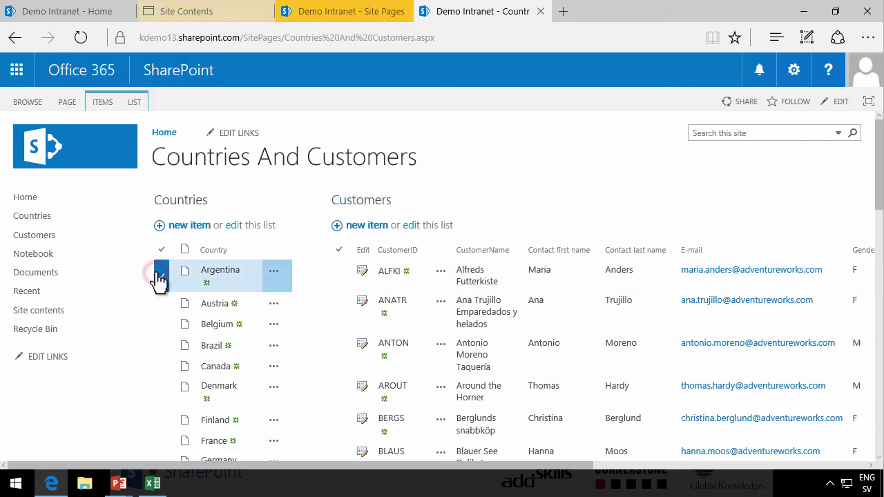
left_click(161, 303)
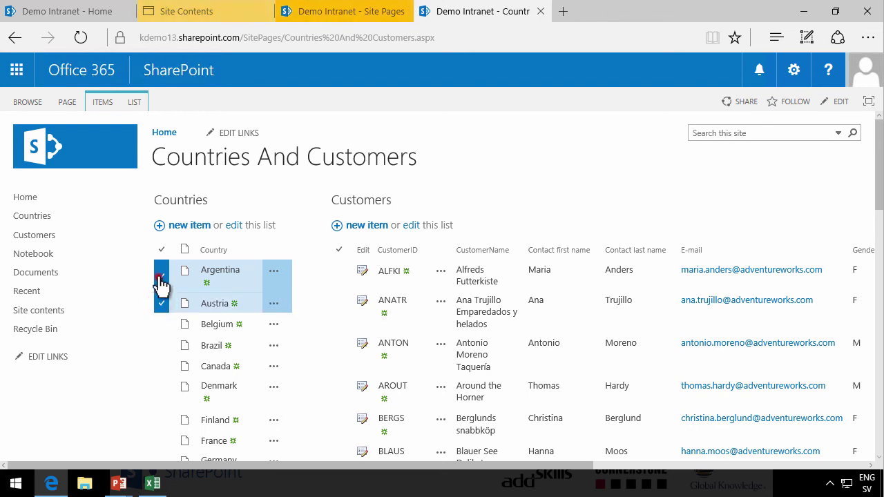
left_click(158, 276)
left_click(161, 275)
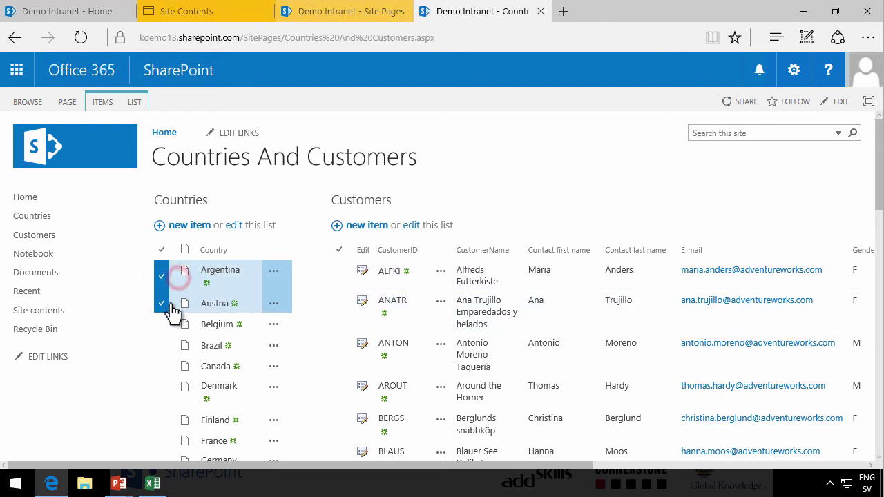
left_click(163, 304)
left_click(163, 276)
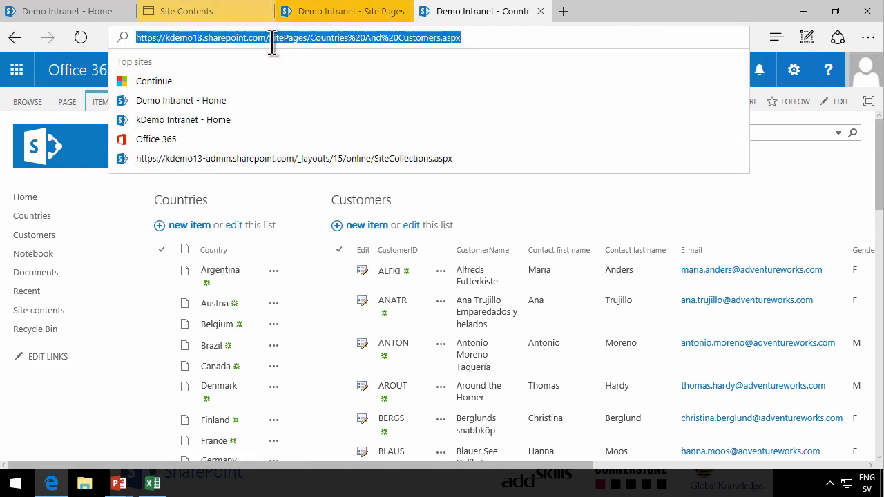
Copy the Edge page address, then launch Internet Explorer by searching 'inte' and maximize it
right_click(287, 40)
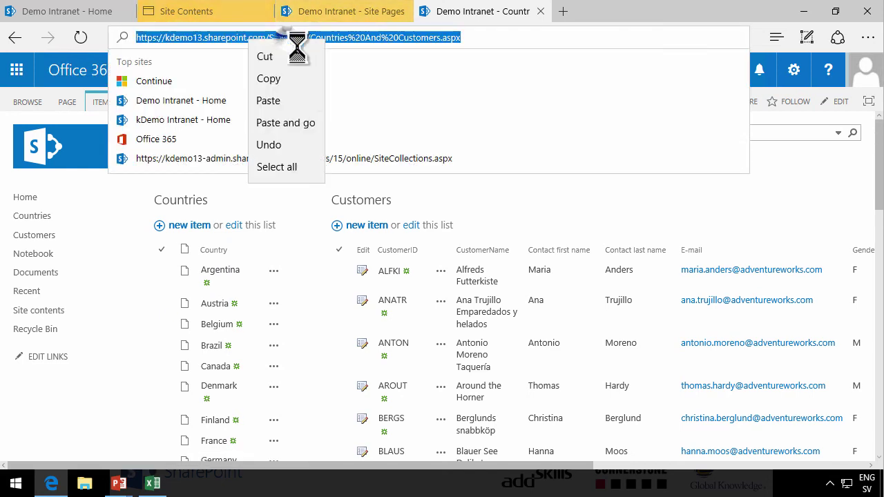
left_click(285, 80)
left_click(14, 485)
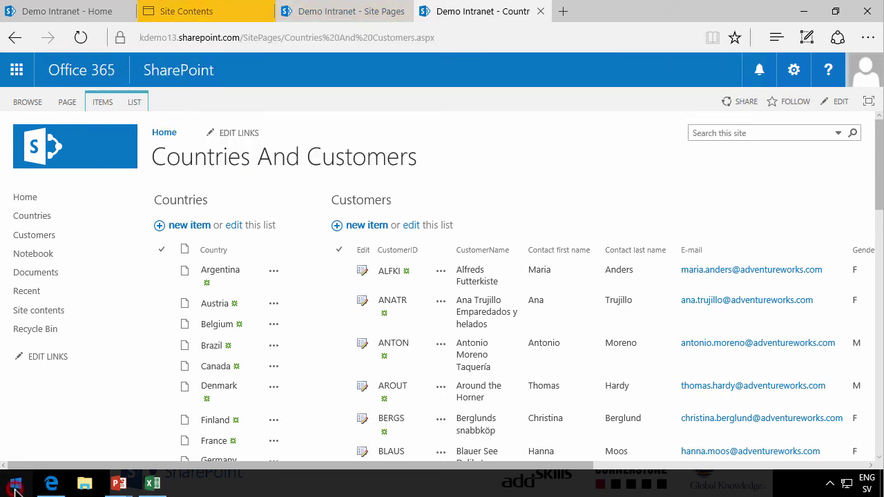
type("inte")
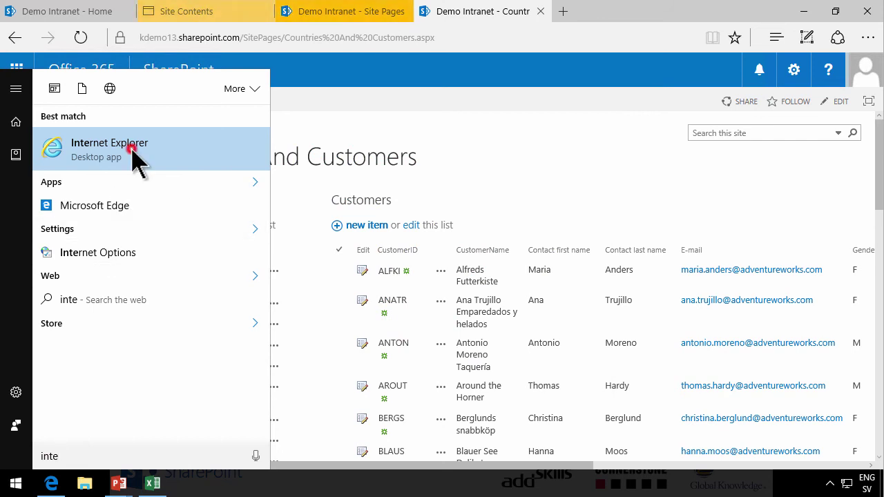
left_click(134, 150)
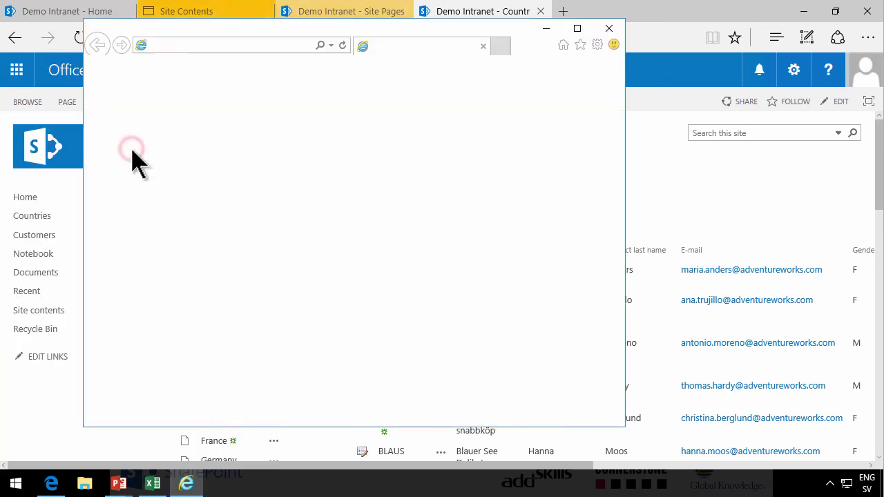
left_click(577, 28)
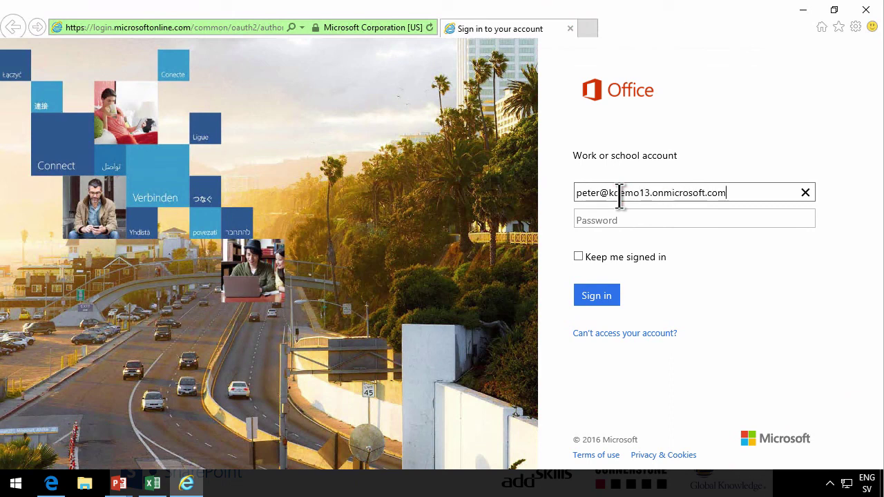
Sign in to Office 365 with the account password and go to the copied Countries And Customers URL
key("Tab")
type("••")
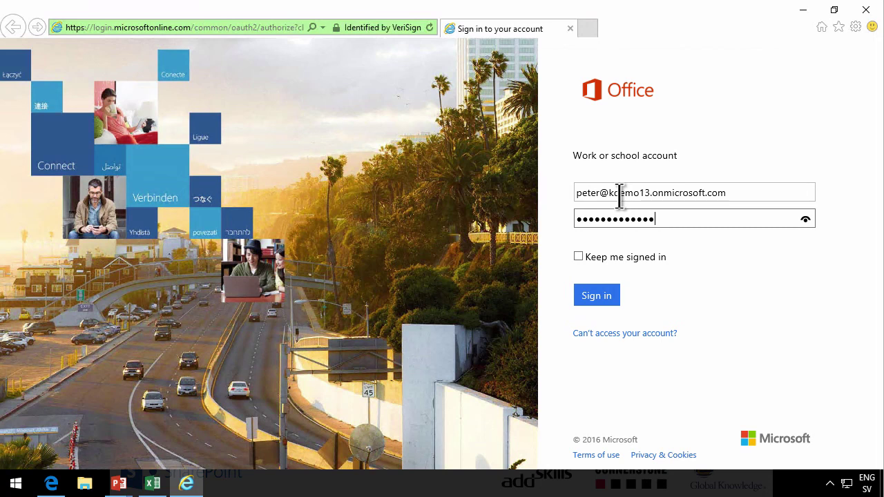
key("Return")
left_click(189, 28)
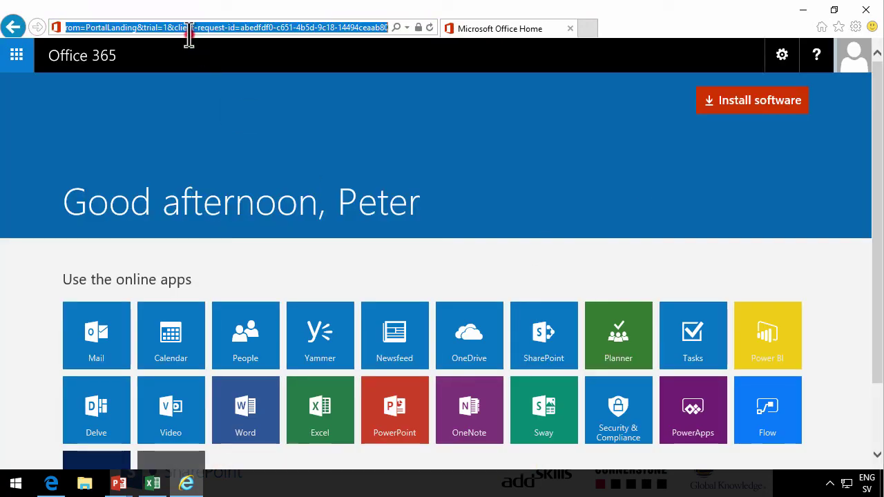
key("ctrl+v")
key("Return")
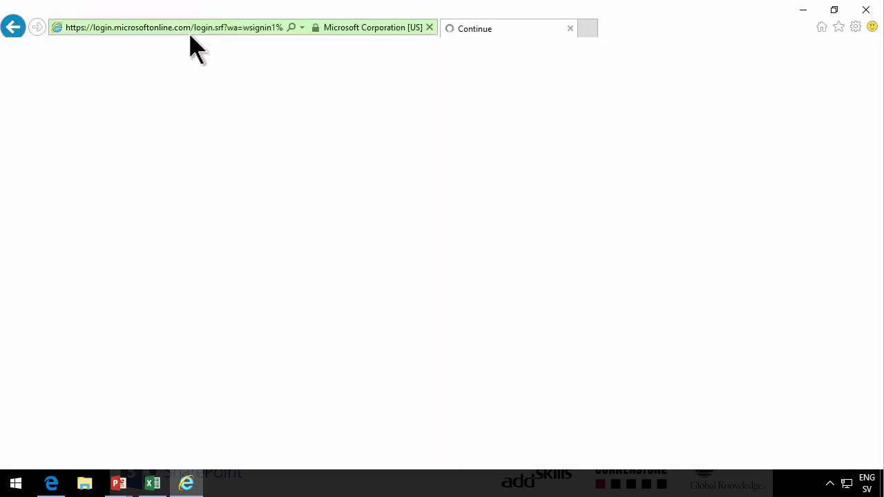
Put the page in edit mode and set the Countries web part to send rows to Customers
left_click(794, 57)
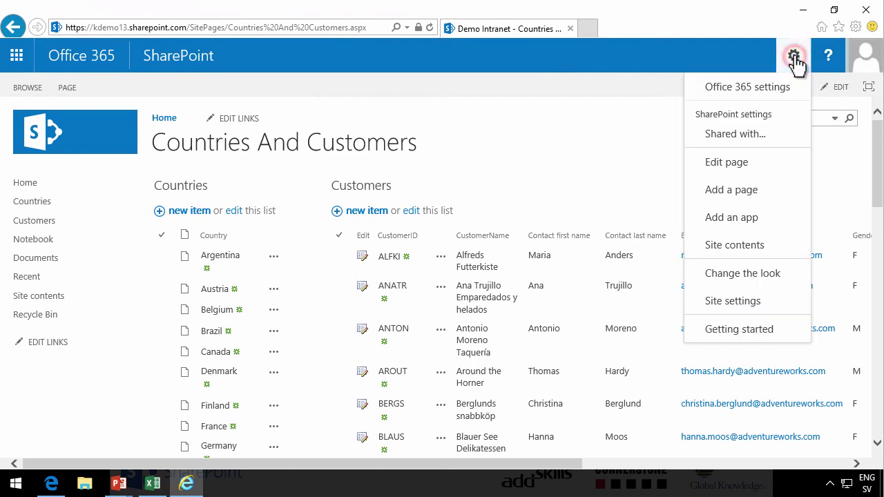
left_click(744, 173)
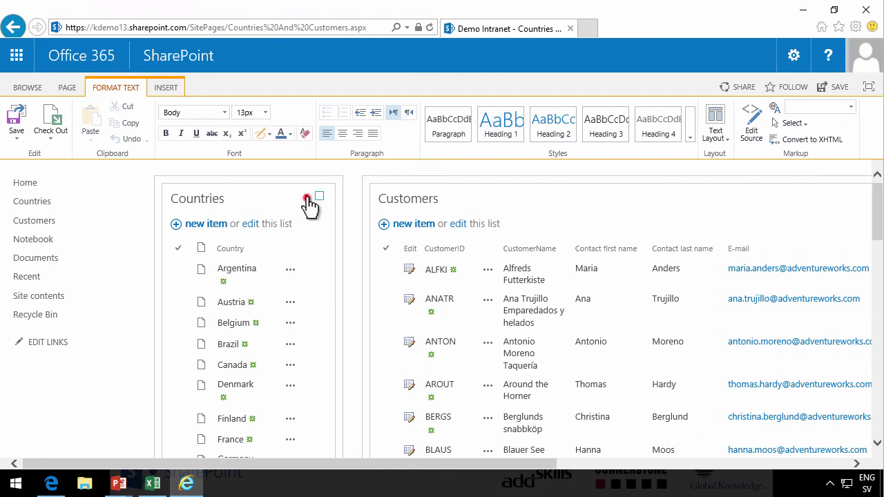
left_click(307, 198)
left_click(283, 262)
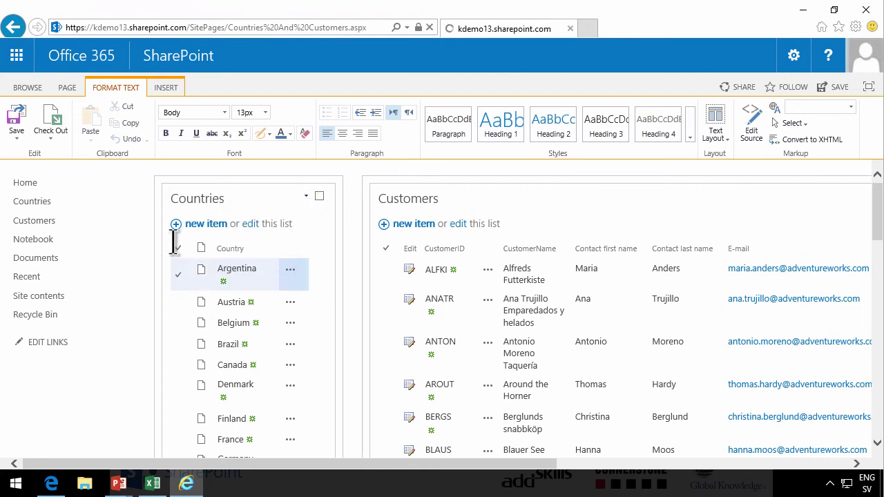
left_click(305, 198)
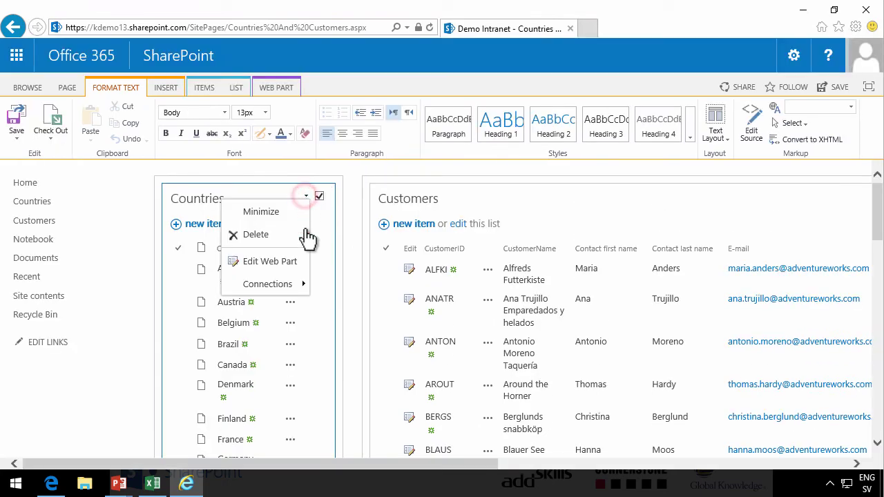
mouse_move(294, 288)
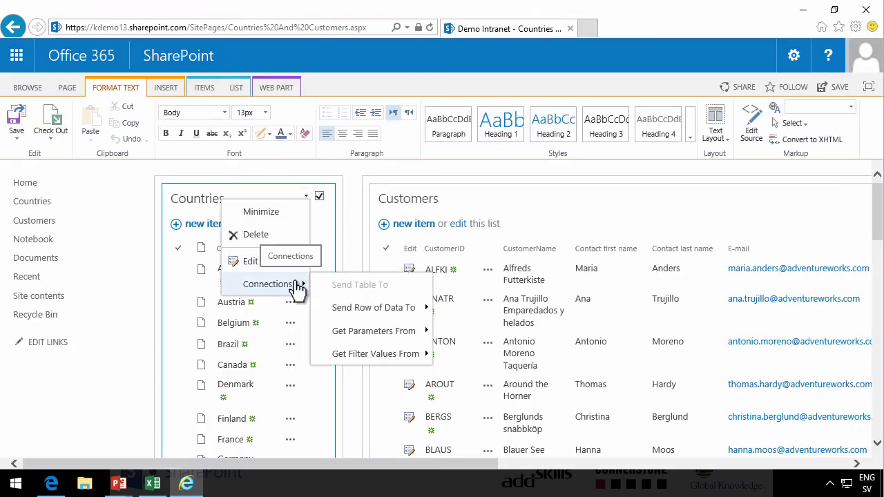
mouse_move(414, 312)
left_click(476, 308)
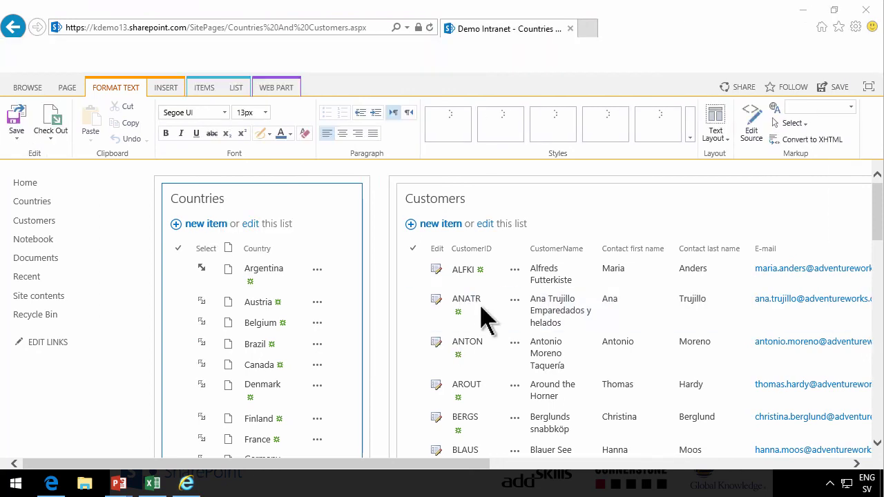
Make Customers get filter values, mapping the Countries Country field to the Customers Country field, and finish
left_click(508, 247)
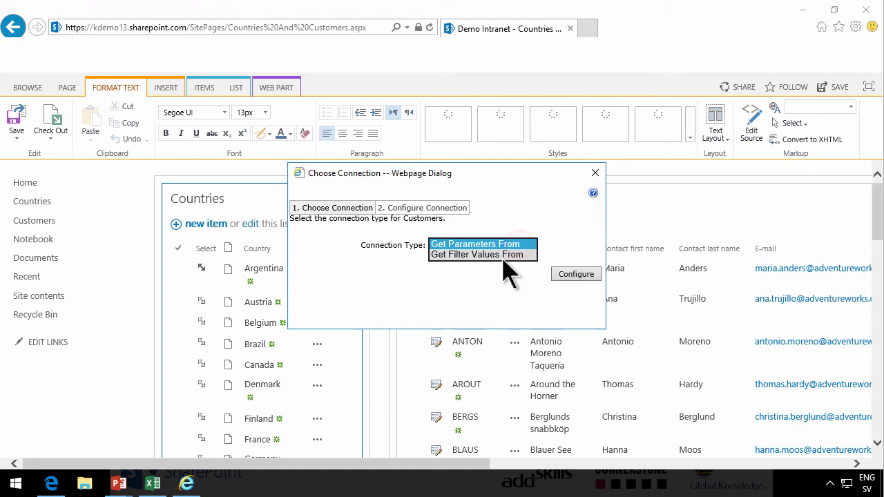
left_click(501, 255)
left_click(572, 276)
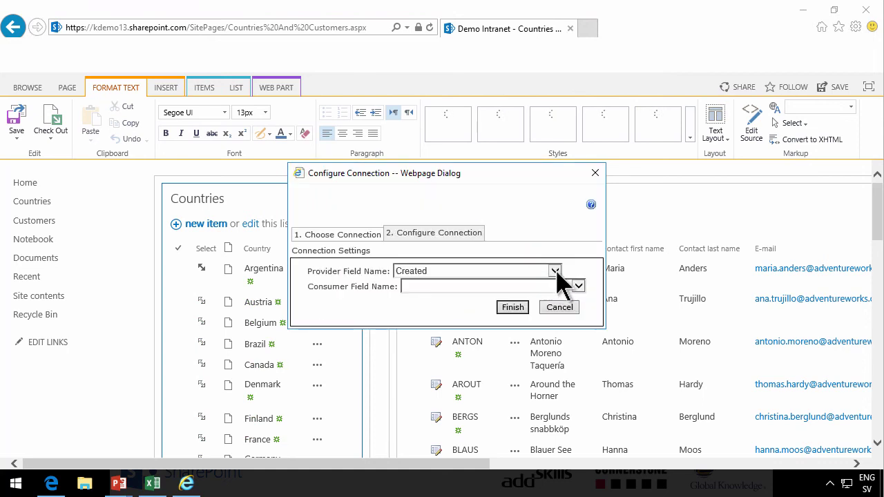
left_click(555, 271)
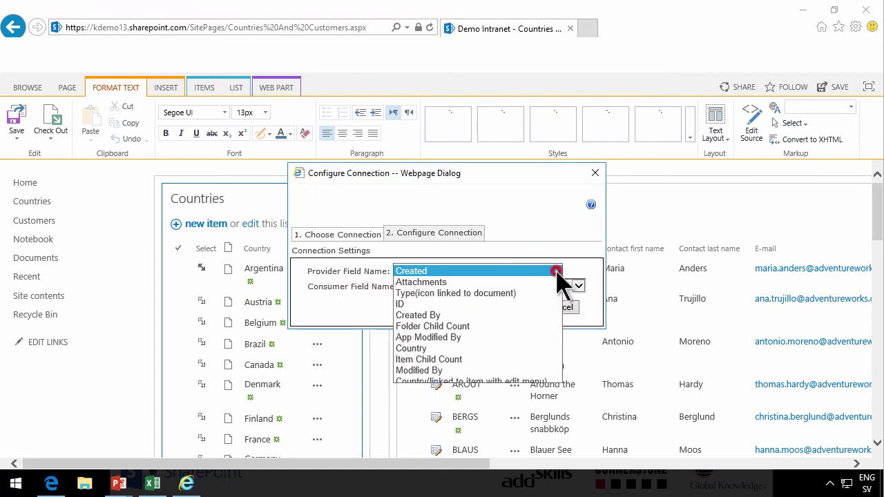
left_click(452, 348)
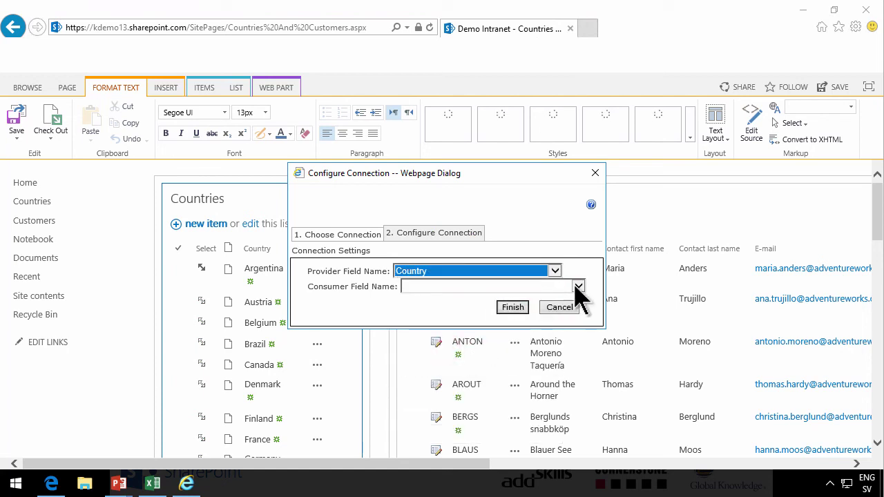
left_click(578, 286)
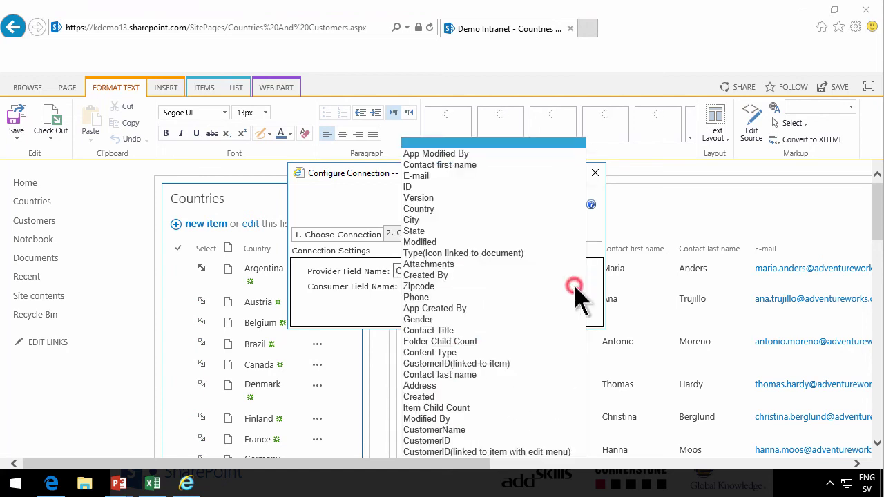
left_click(419, 209)
left_click(513, 307)
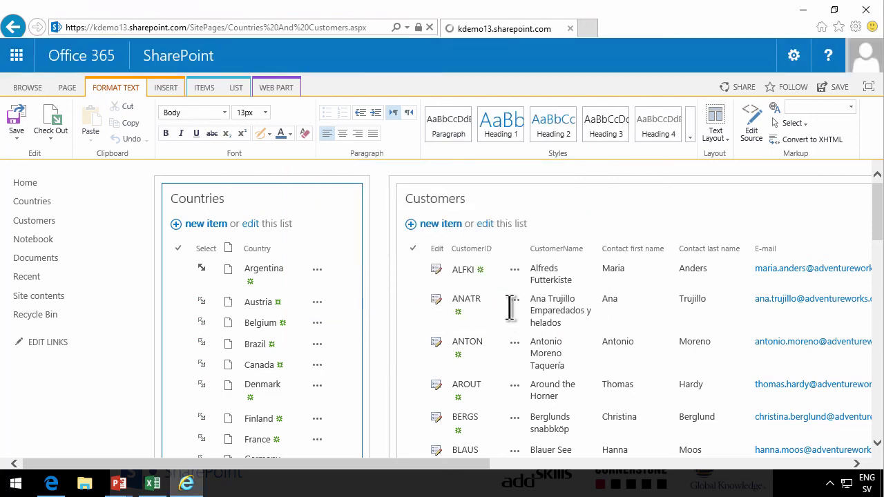
Save the edited page, return to Edge, and select Brazil in Countries to filter Customers
left_click(14, 117)
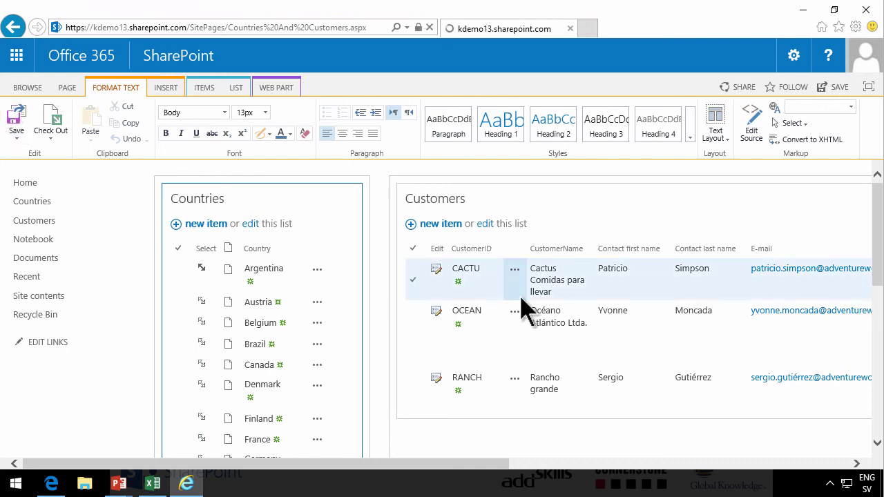
left_click(55, 485)
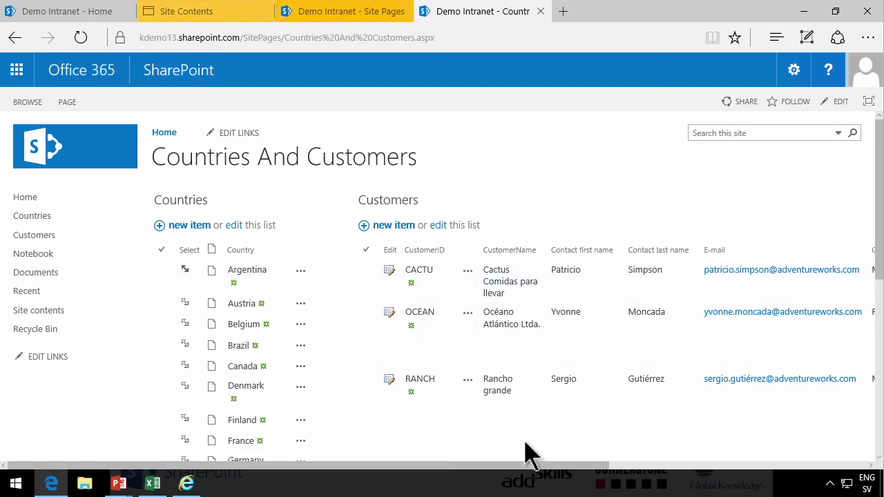
left_click_drag(532, 465, 351, 481)
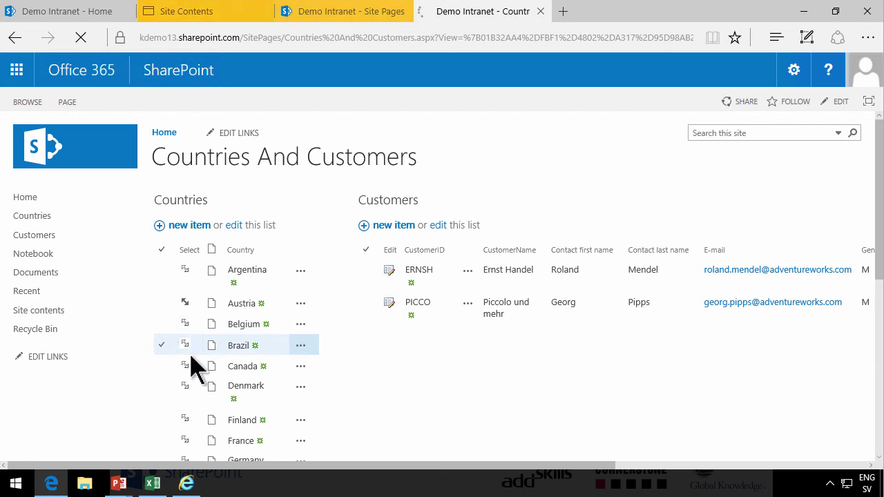
left_click(185, 344)
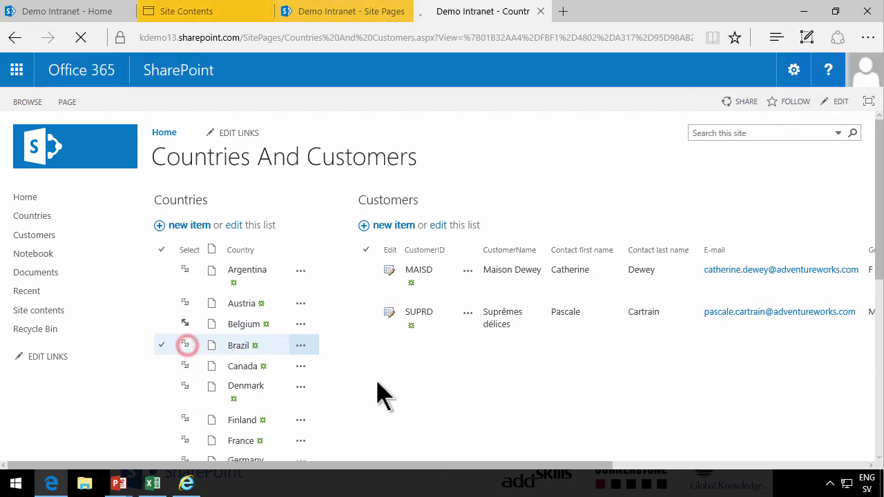